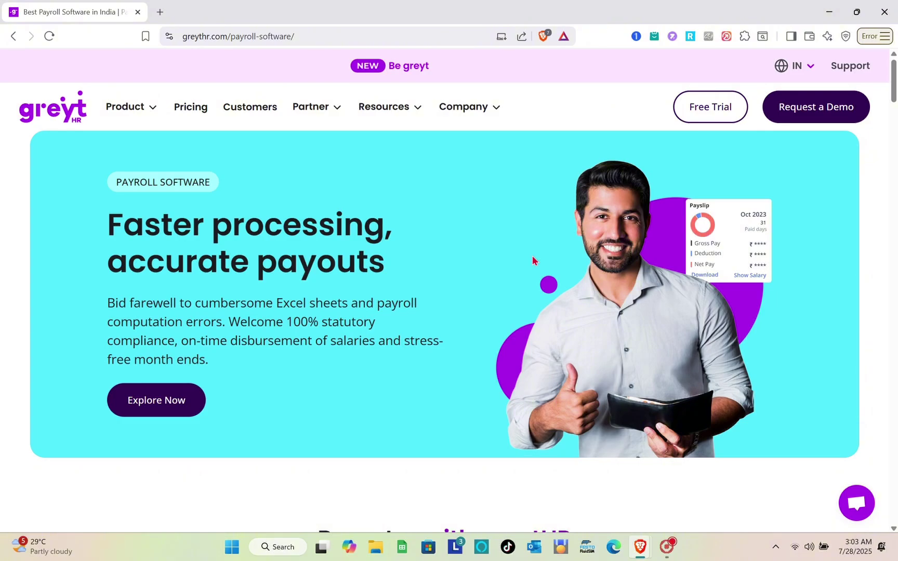
Step: Navigate to the greytHR 7-day free-trial signup page
{"action": "scroll", "coordinate": [331, 258], "scroll_direction": "down", "scroll_amount": 15}
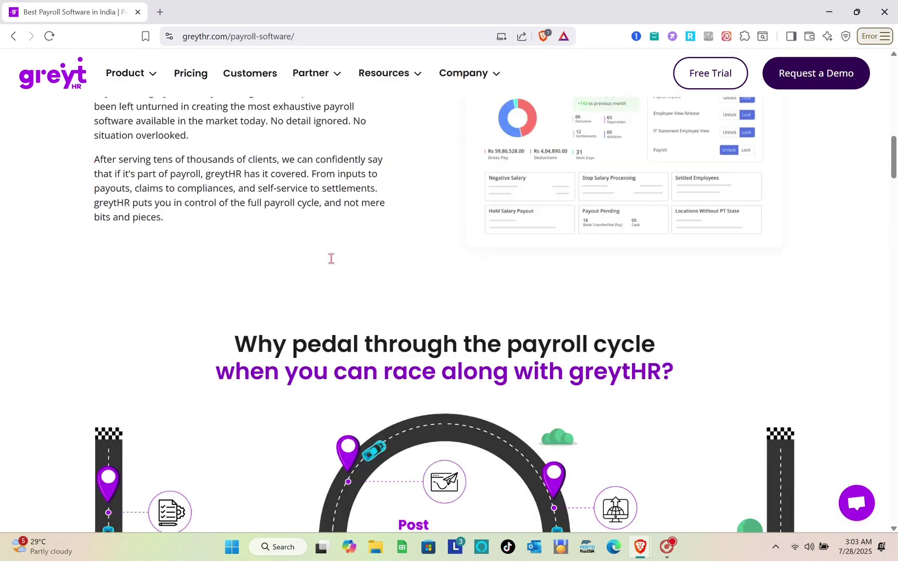
{"action": "scroll", "coordinate": [330, 258], "scroll_direction": "up", "scroll_amount": 10}
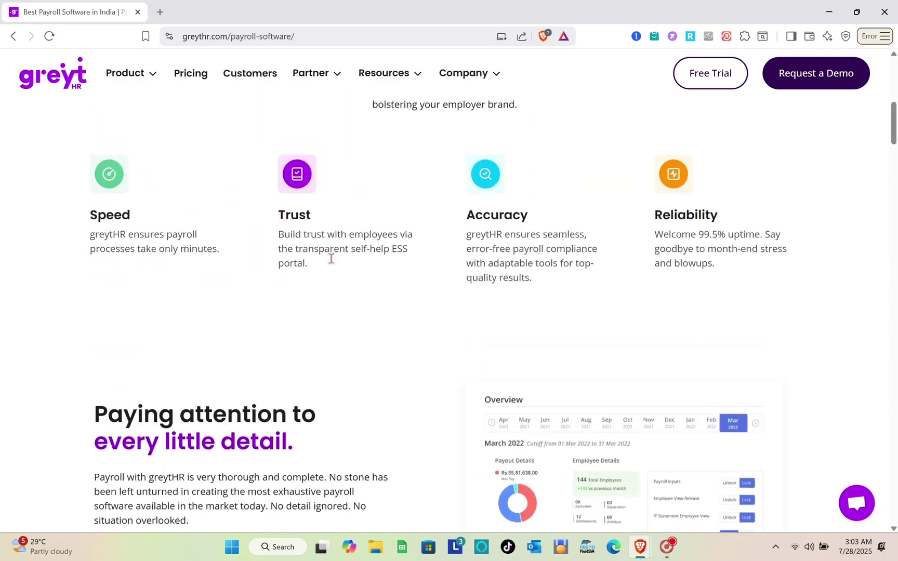
{"action": "scroll", "coordinate": [331, 258], "scroll_direction": "up", "scroll_amount": 10}
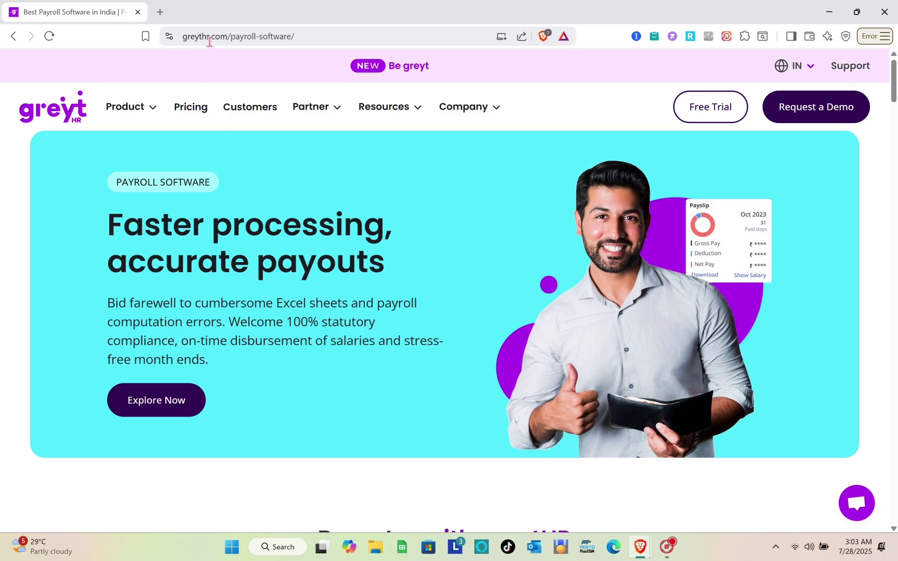
{"action": "left_click", "coordinate": [258, 37]}
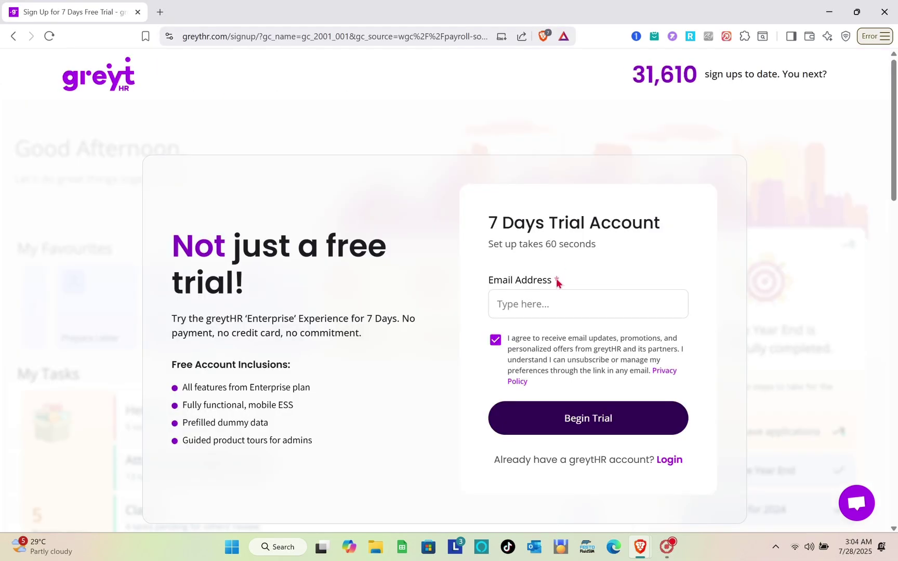
{"action": "scroll", "coordinate": [557, 284], "scroll_direction": "down", "scroll_amount": 2}
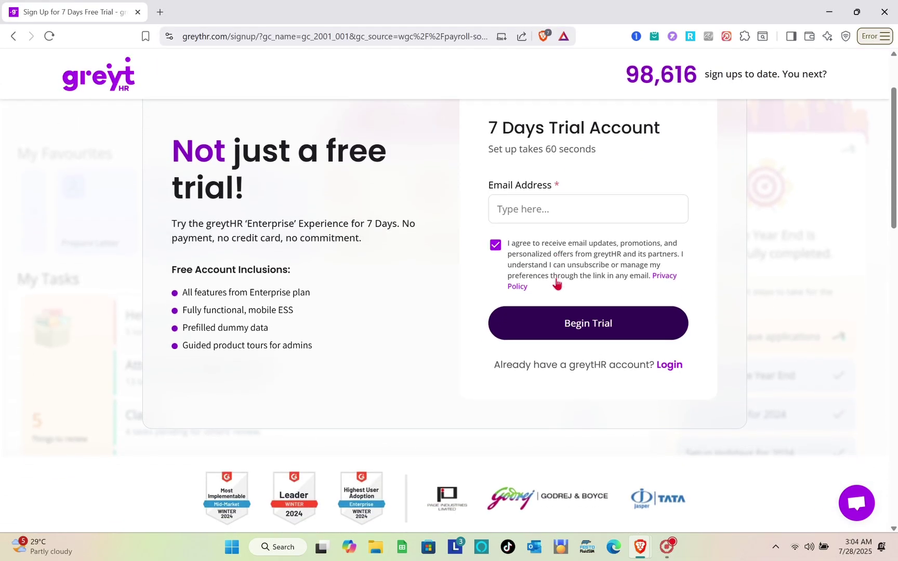
{"action": "scroll", "coordinate": [557, 284], "scroll_direction": "down", "scroll_amount": 1}
{"action": "scroll", "coordinate": [557, 284], "scroll_direction": "up", "scroll_amount": 1}
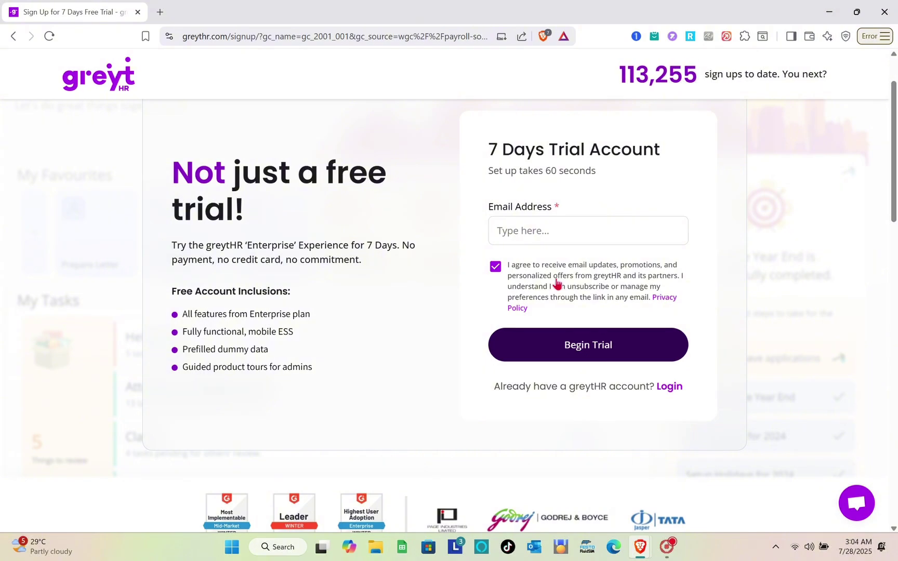
Step: Register for the free trial with the saved email address and reach the new account's login page
{"action": "left_click", "coordinate": [534, 231]}
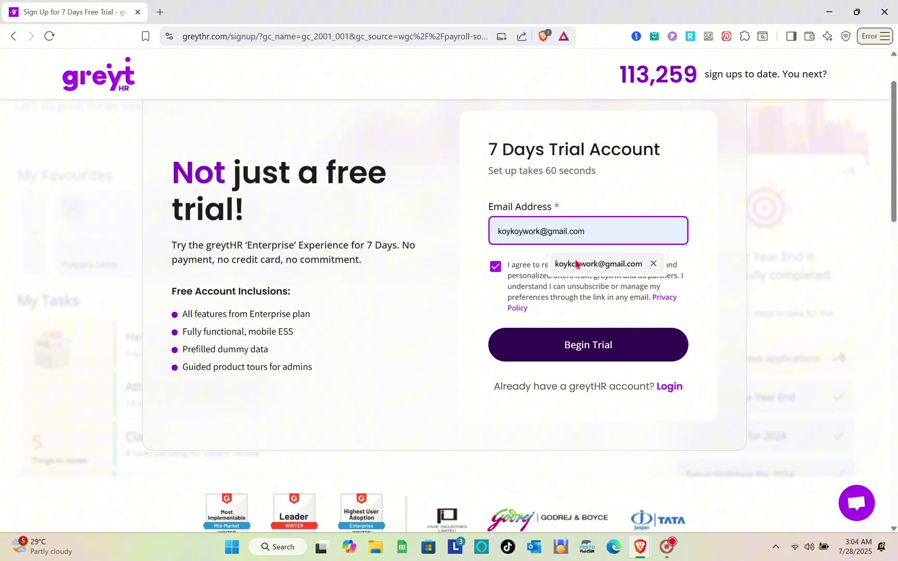
{"action": "left_click", "coordinate": [575, 263]}
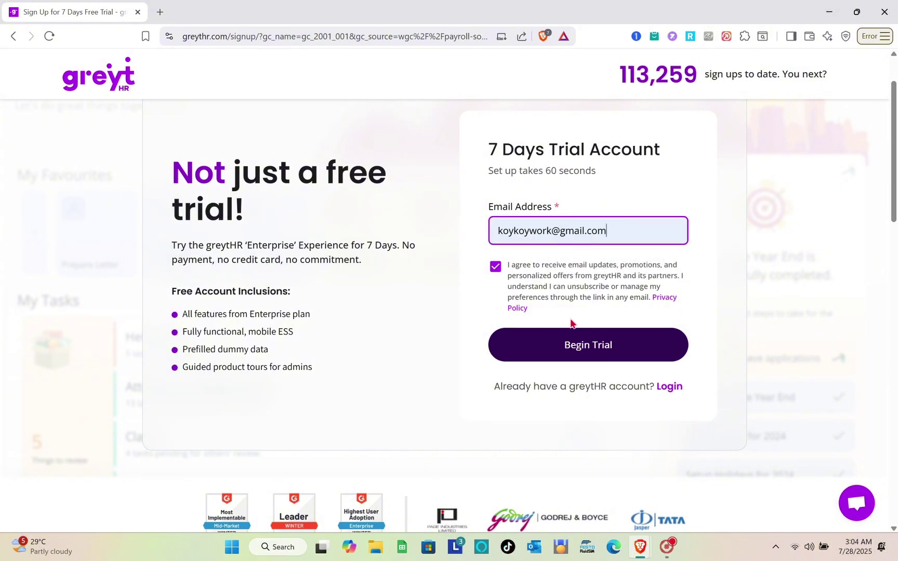
{"action": "left_click", "coordinate": [572, 344]}
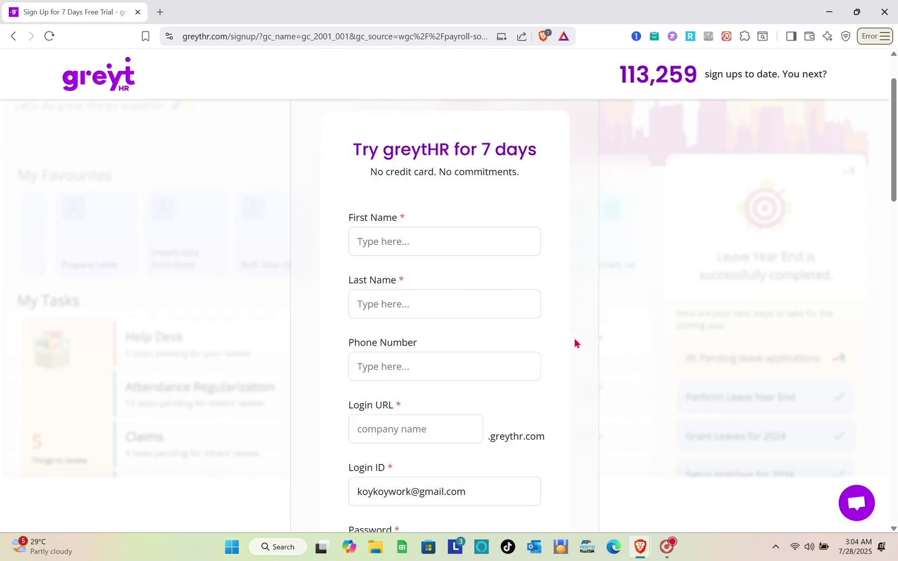
{"action": "scroll", "coordinate": [574, 343], "scroll_direction": "down", "scroll_amount": 1}
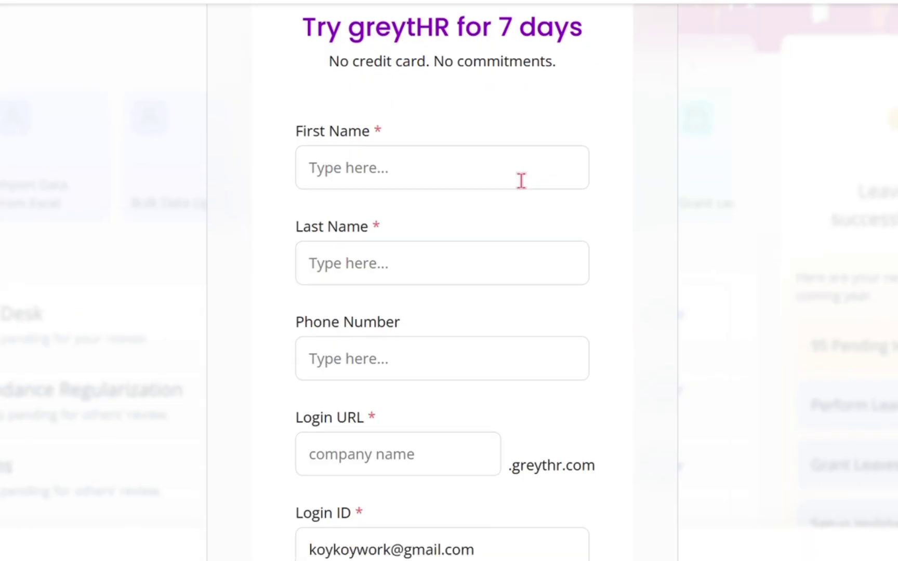
{"action": "scroll", "coordinate": [496, 215], "scroll_direction": "down", "scroll_amount": 5}
{"action": "scroll", "coordinate": [522, 183], "scroll_direction": "up", "scroll_amount": 10}
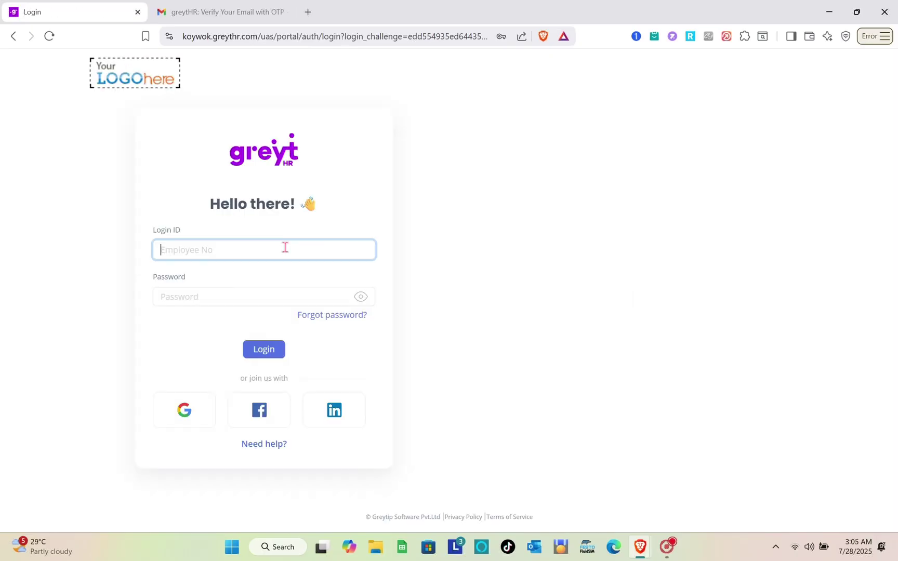
{"action": "left_click", "coordinate": [284, 247]}
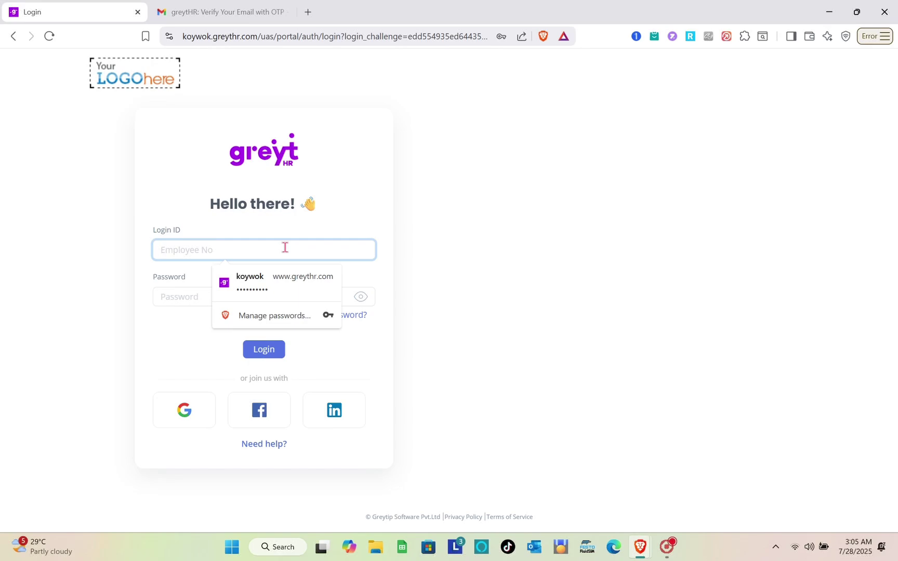
Step: Log in to the trial account using the browser's saved login ID and password
{"action": "left_click", "coordinate": [283, 281]}
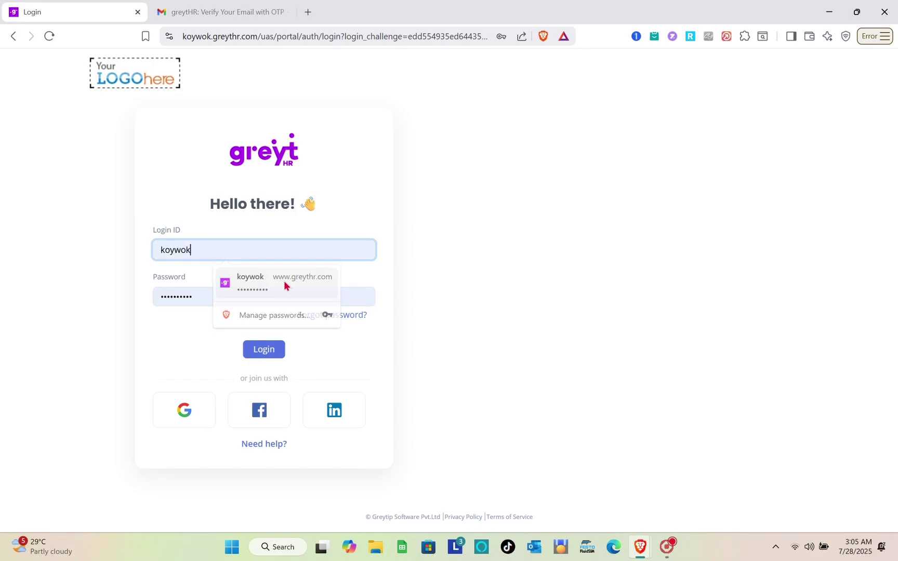
{"action": "left_click", "coordinate": [285, 354]}
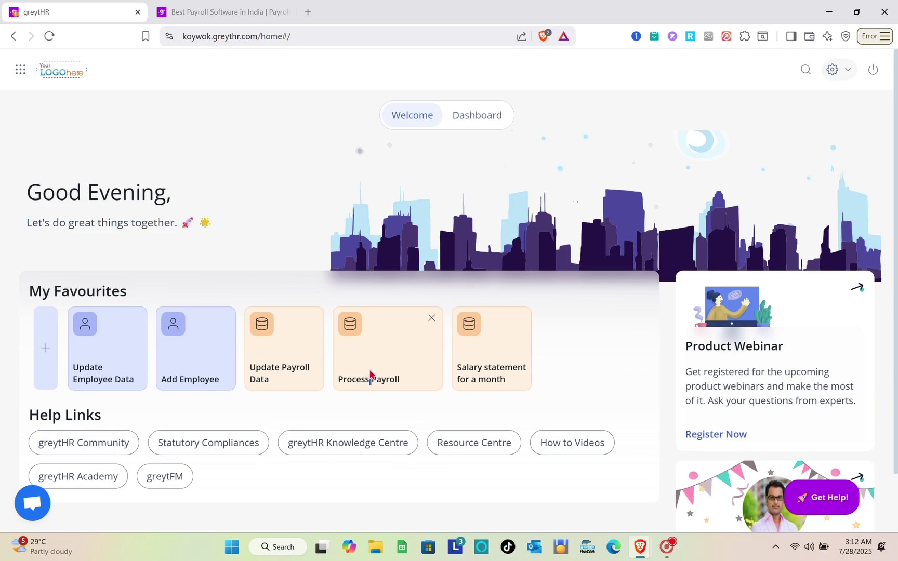
Step: Open Process Payroll and confirm the Jul'25 payroll month and the All employee filter
{"action": "left_click", "coordinate": [370, 372]}
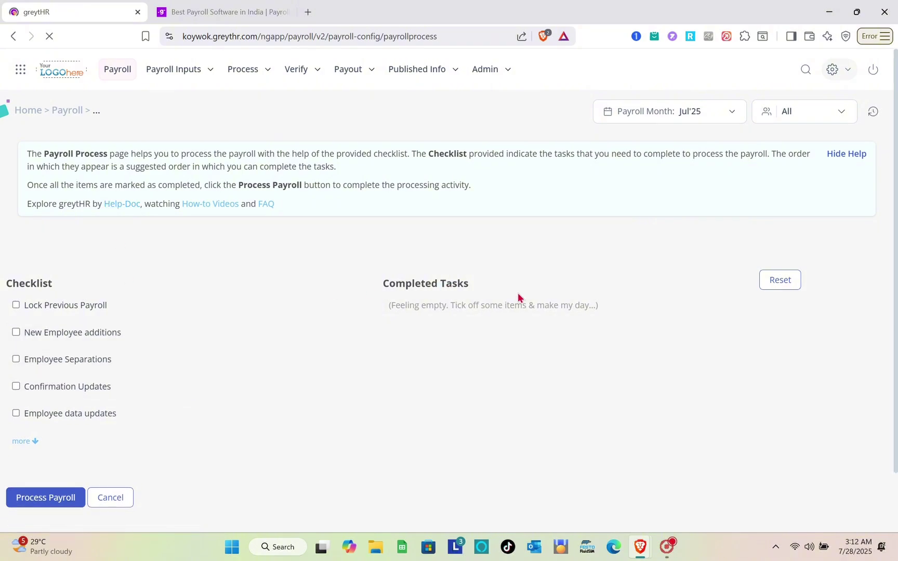
{"action": "scroll", "coordinate": [496, 343], "scroll_direction": "down", "scroll_amount": 1}
{"action": "scroll", "coordinate": [496, 343], "scroll_direction": "up", "scroll_amount": 1}
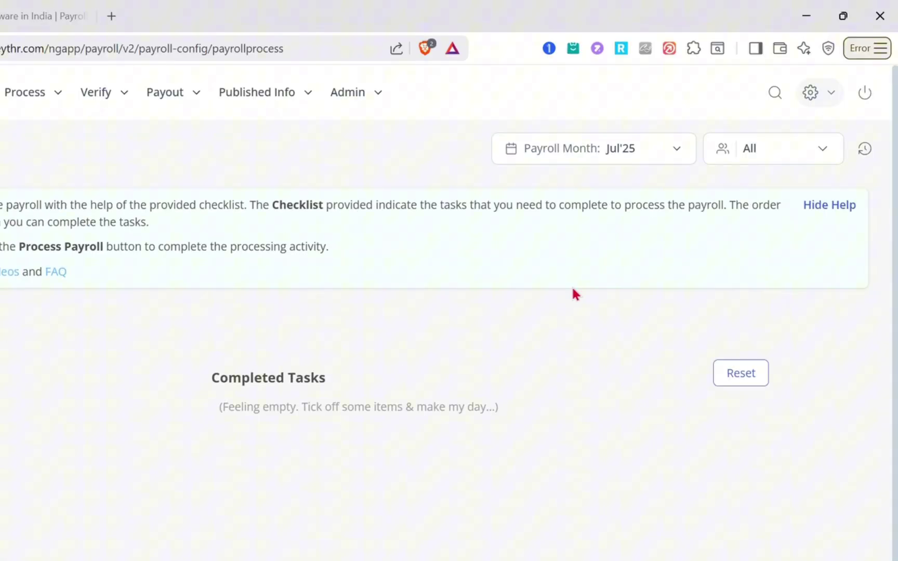
{"action": "left_click", "coordinate": [653, 158]}
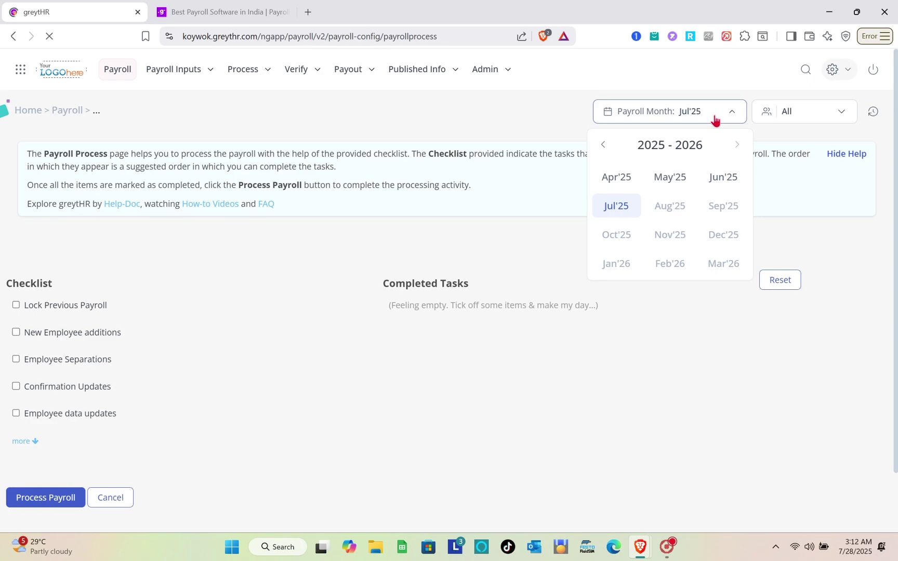
{"action": "left_click", "coordinate": [714, 120]}
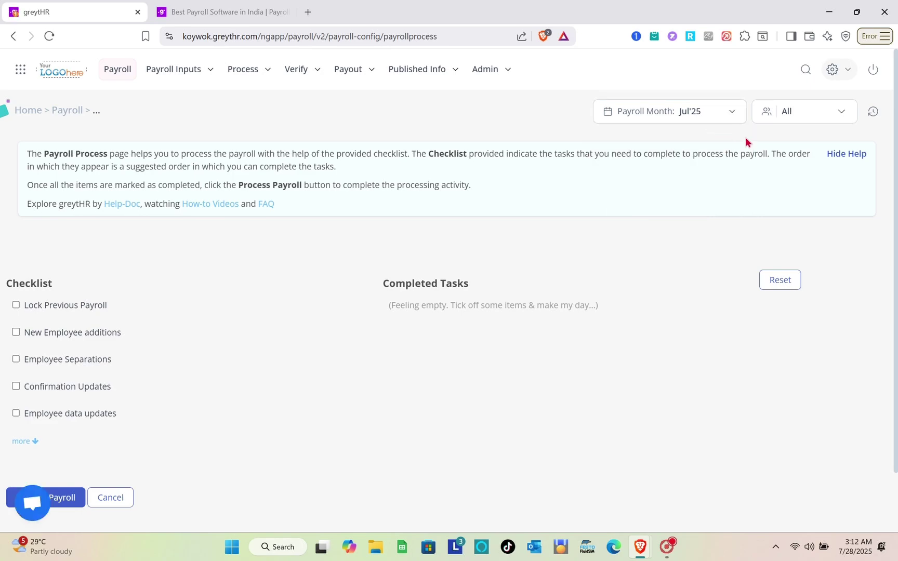
{"action": "left_click", "coordinate": [822, 119]}
{"action": "left_click", "coordinate": [822, 118]}
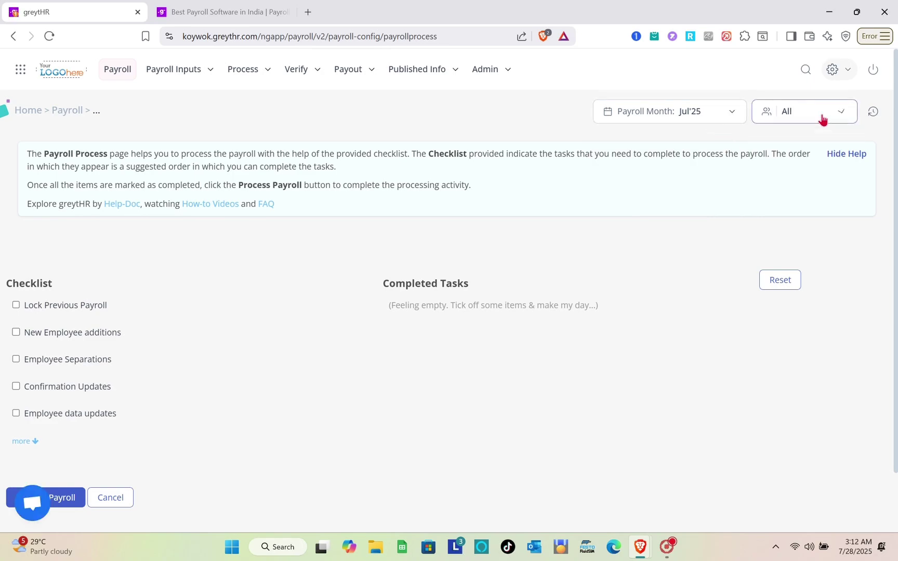
{"action": "scroll", "coordinate": [468, 366], "scroll_direction": "down", "scroll_amount": 2}
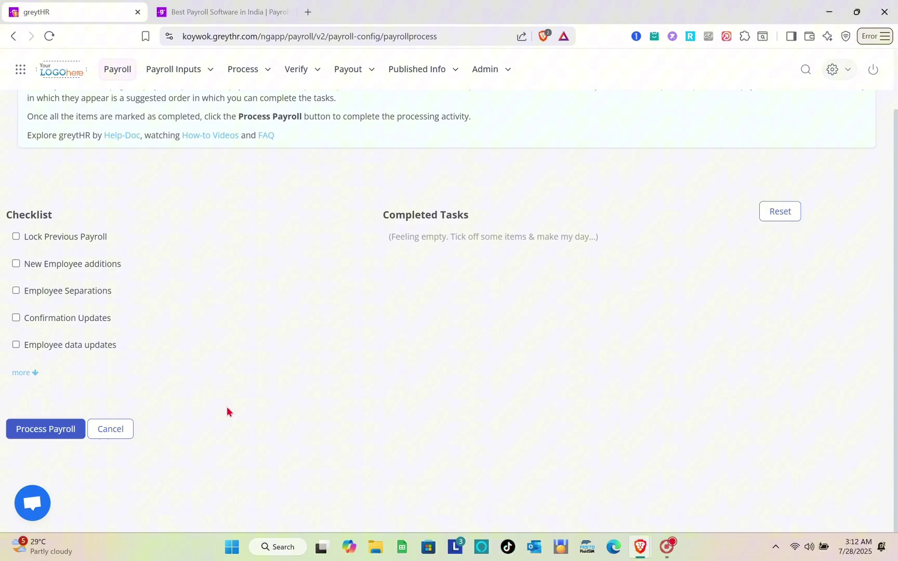
Step: Process the Jul'25 payroll: 16 employees, ₹20,58,881 gross pay, compared against Jun 2025
{"action": "left_click", "coordinate": [19, 437]}
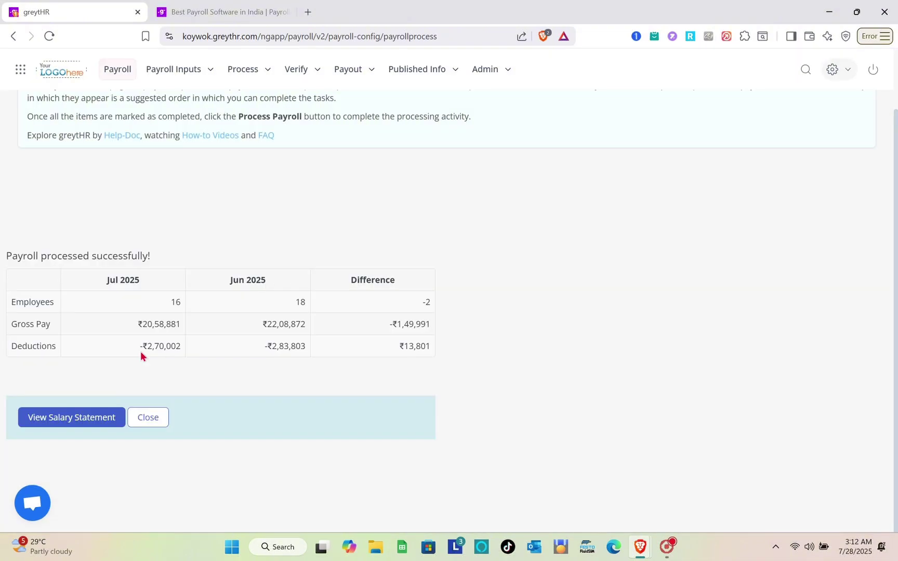
{"action": "scroll", "coordinate": [206, 309], "scroll_direction": "up", "scroll_amount": 2}
{"action": "scroll", "coordinate": [206, 309], "scroll_direction": "down", "scroll_amount": 2}
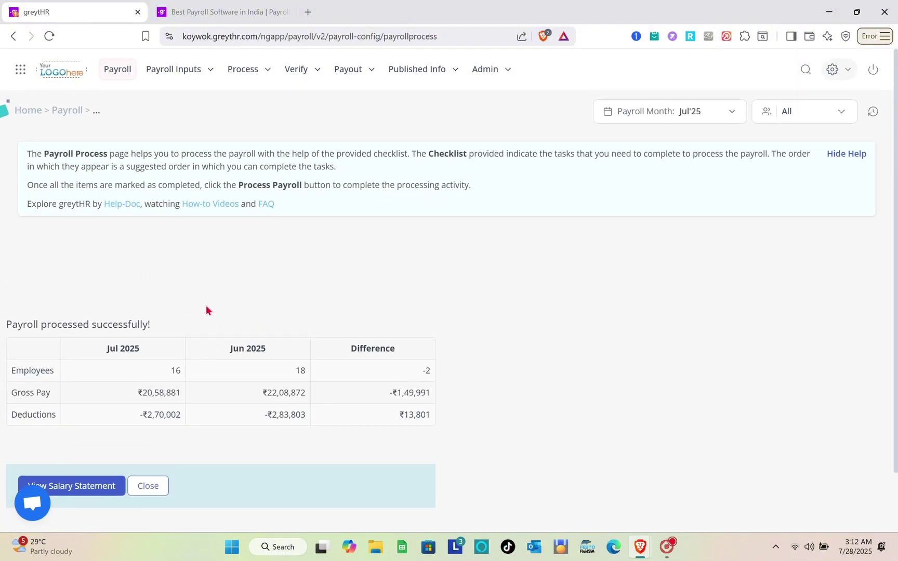
Step: Review the Jul'25 Quick Salary Statement's gross, deductions and net pay for all 16 employees
{"action": "left_click", "coordinate": [102, 424]}
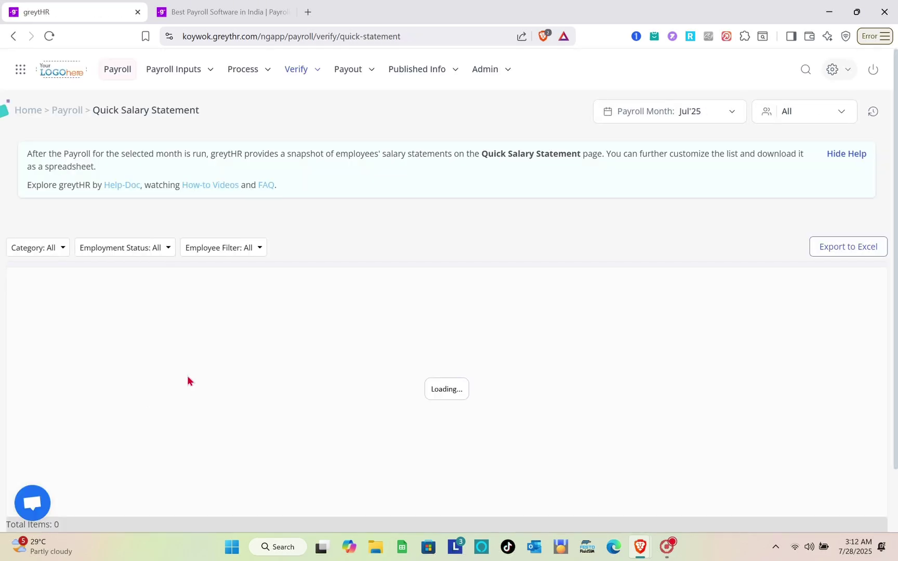
{"action": "scroll", "coordinate": [270, 372], "scroll_direction": "down", "scroll_amount": 2}
{"action": "scroll", "coordinate": [270, 372], "scroll_direction": "down", "scroll_amount": 3}
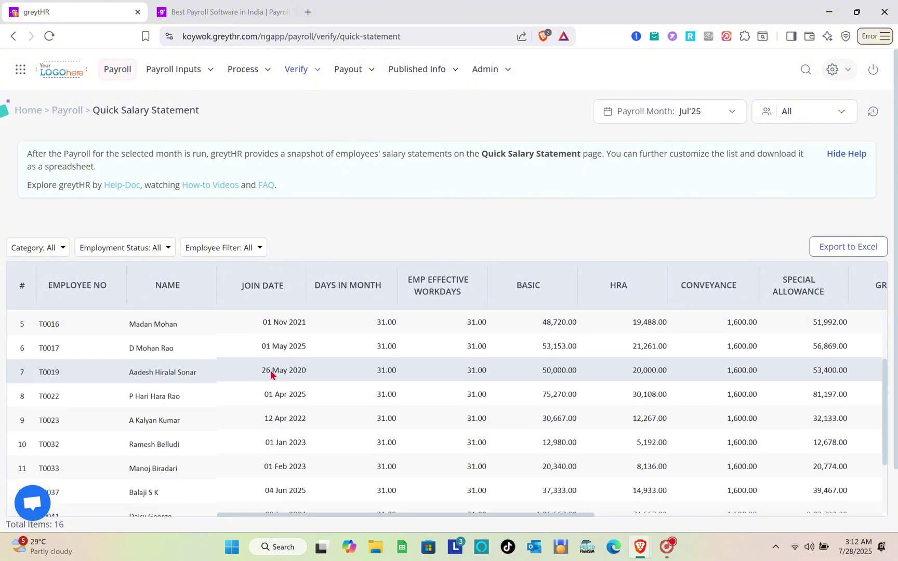
{"action": "scroll", "coordinate": [270, 372], "scroll_direction": "right", "scroll_amount": 5}
{"action": "scroll", "coordinate": [270, 374], "scroll_direction": "right", "scroll_amount": 2}
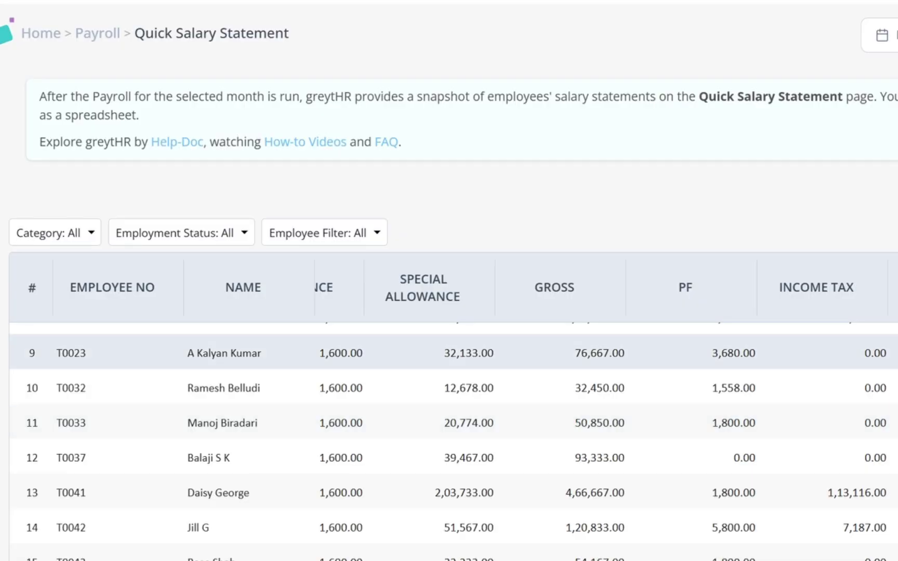
{"action": "scroll", "coordinate": [270, 366], "scroll_direction": "up", "scroll_amount": 6}
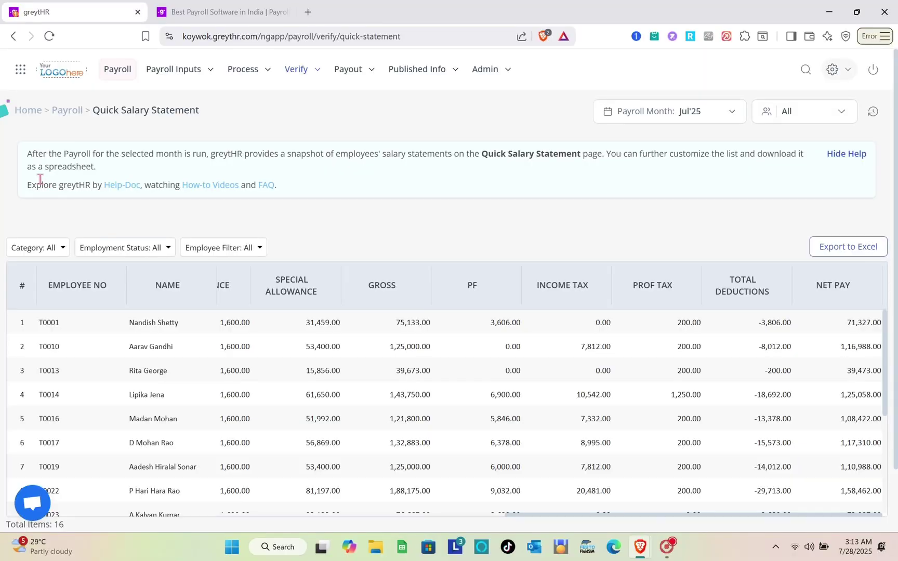
{"action": "left_click", "coordinate": [188, 73]}
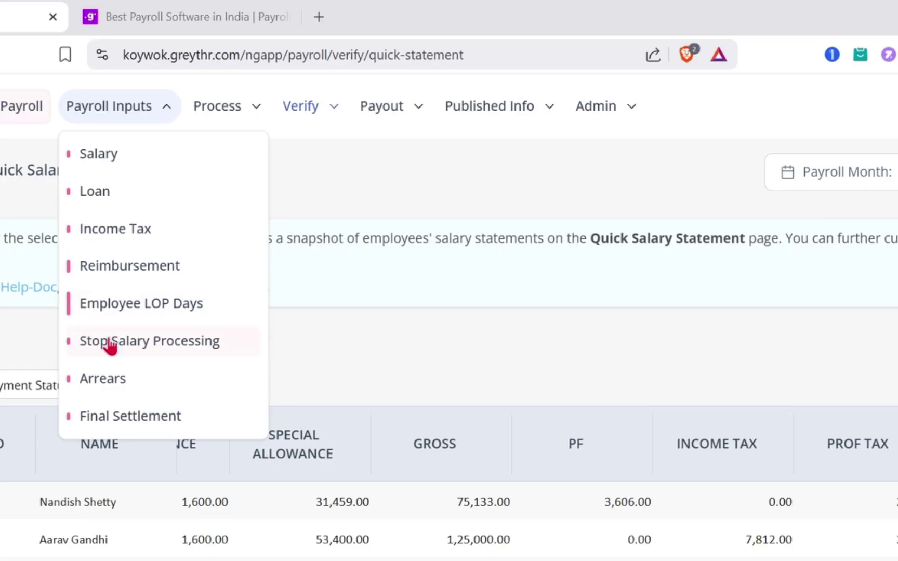
Step: Go to Payout > Bank Transfer to see the payroll month's bank transfer statements
{"action": "left_click", "coordinate": [226, 114]}
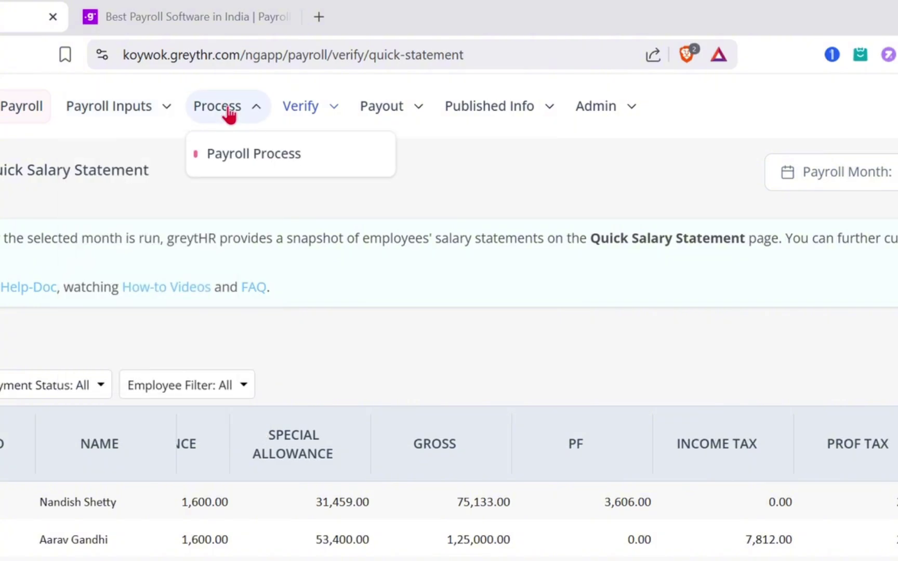
{"action": "left_click", "coordinate": [335, 110]}
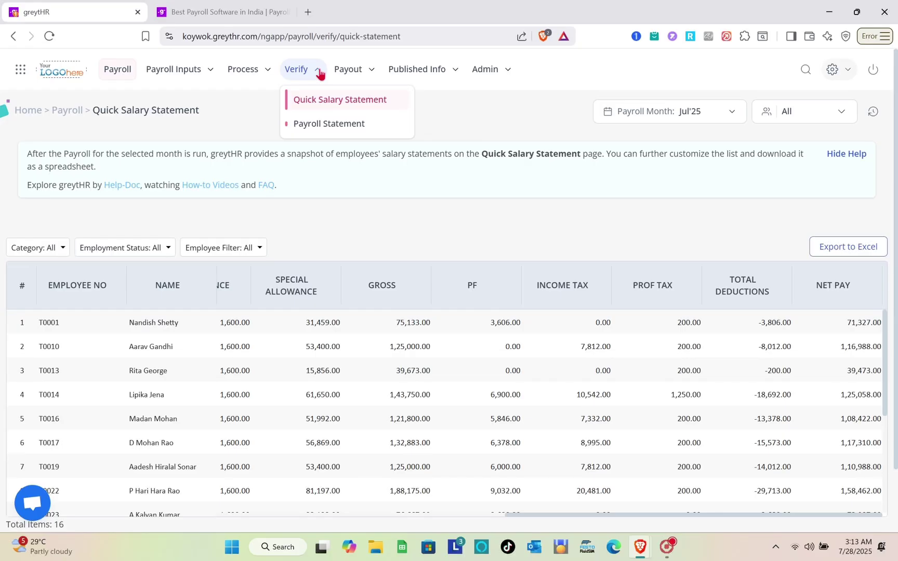
{"action": "left_click", "coordinate": [346, 71]}
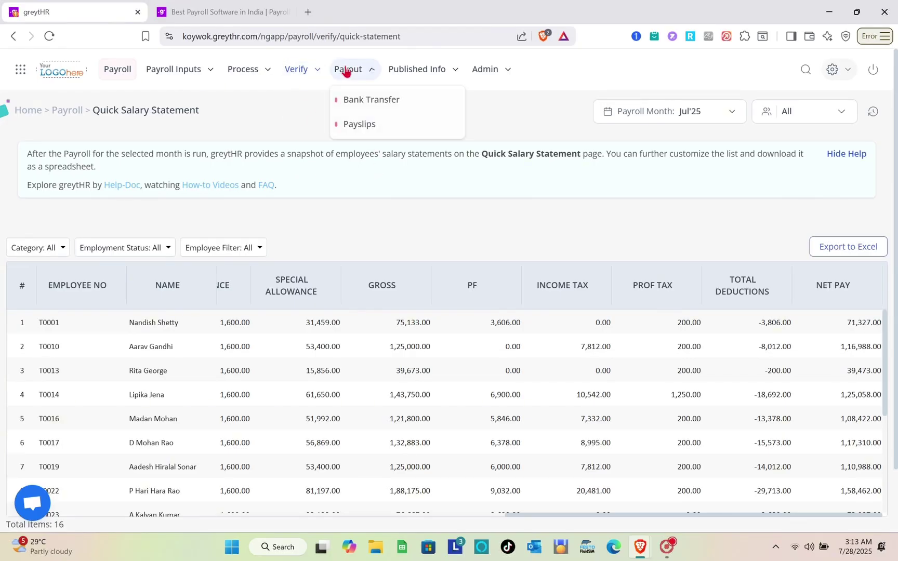
{"action": "left_click", "coordinate": [366, 106]}
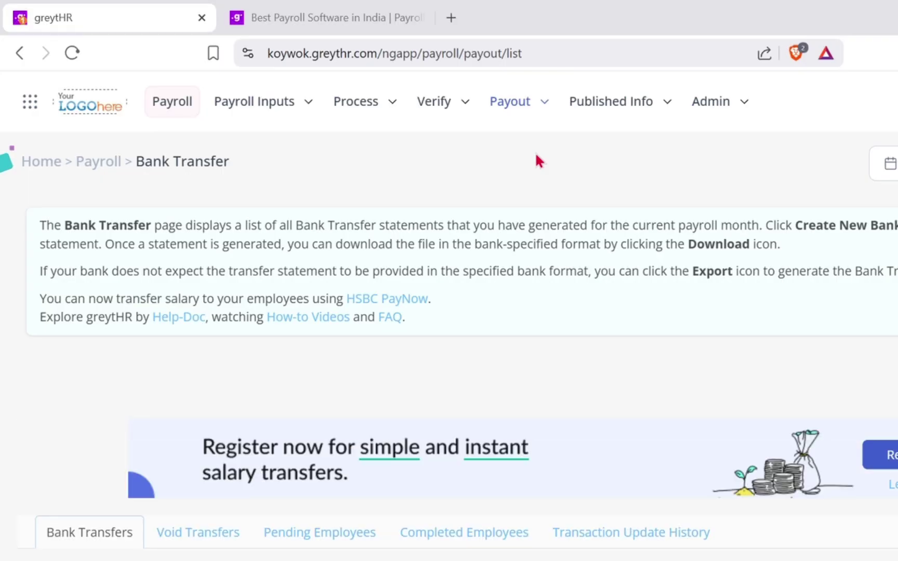
{"action": "scroll", "coordinate": [637, 505], "scroll_direction": "down", "scroll_amount": 1}
{"action": "scroll", "coordinate": [449, 363], "scroll_direction": "down", "scroll_amount": 3}
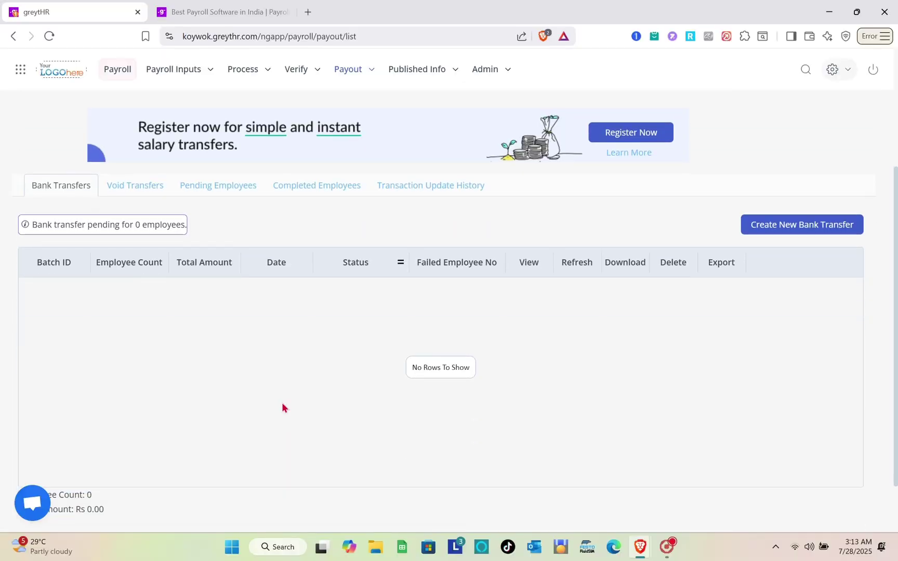
{"action": "scroll", "coordinate": [282, 407], "scroll_direction": "up", "scroll_amount": 4}
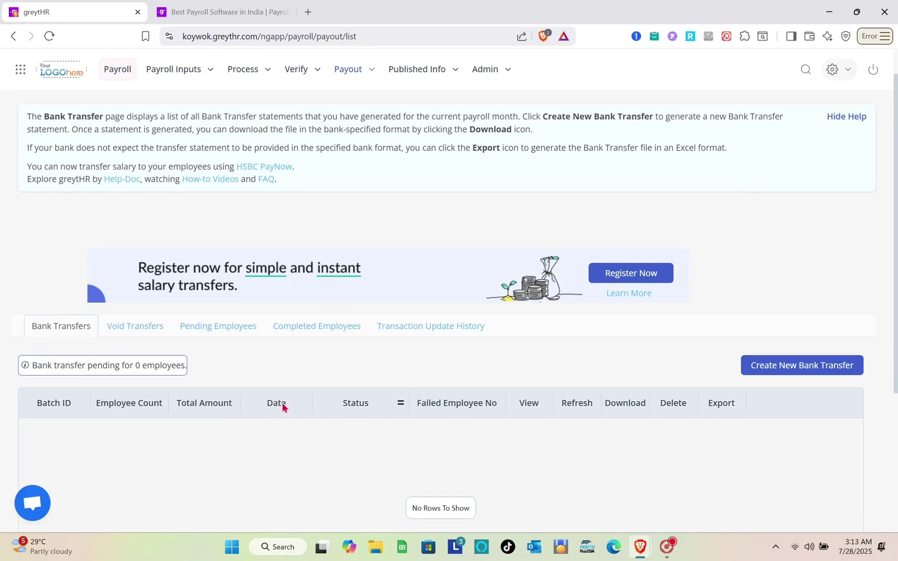
{"action": "left_click", "coordinate": [353, 78]}
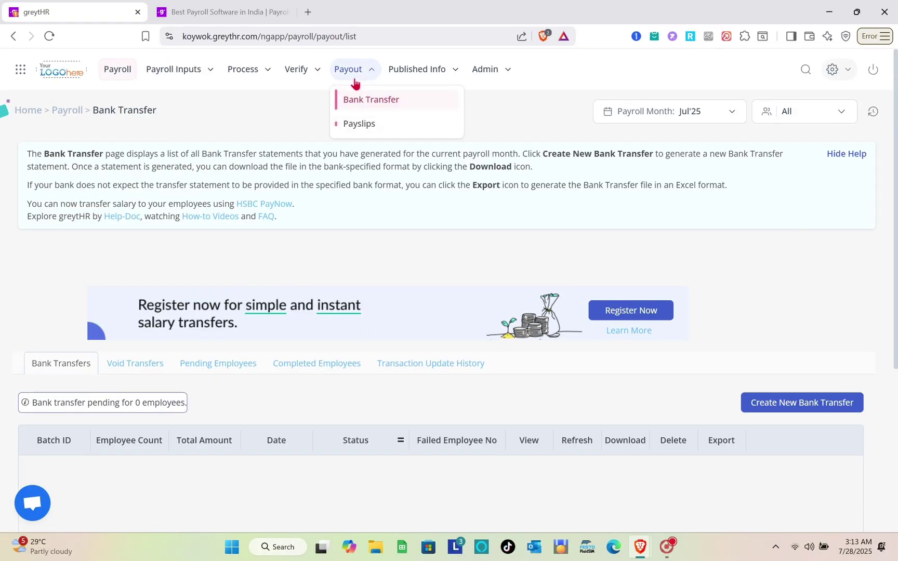
Step: Email Jul'25 payslips to all 15 employees; 6 sent, 9 failed on invalid email addresses
{"action": "left_click", "coordinate": [362, 124]}
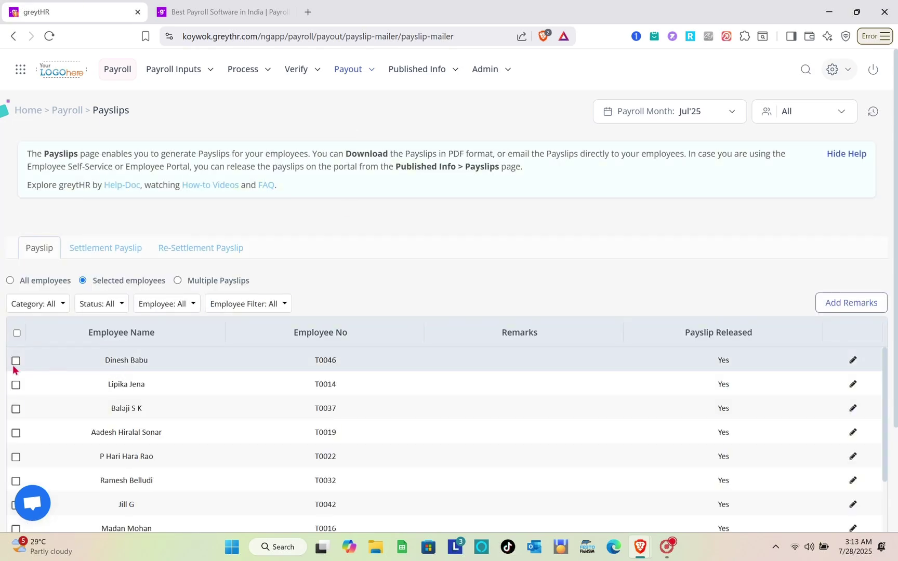
{"action": "left_click", "coordinate": [16, 334]}
{"action": "scroll", "coordinate": [288, 372], "scroll_direction": "down", "scroll_amount": 5}
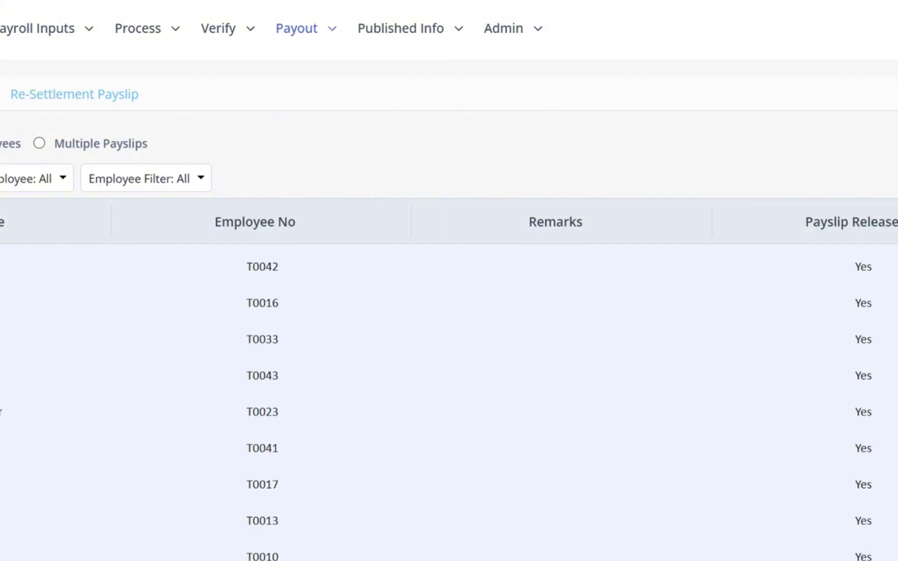
{"action": "left_click", "coordinate": [485, 560]}
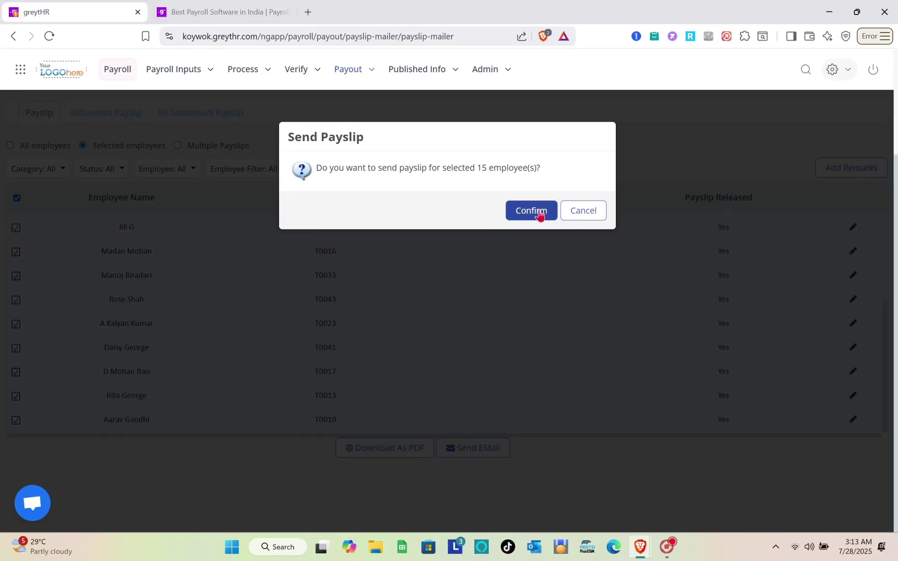
{"action": "left_click", "coordinate": [531, 211]}
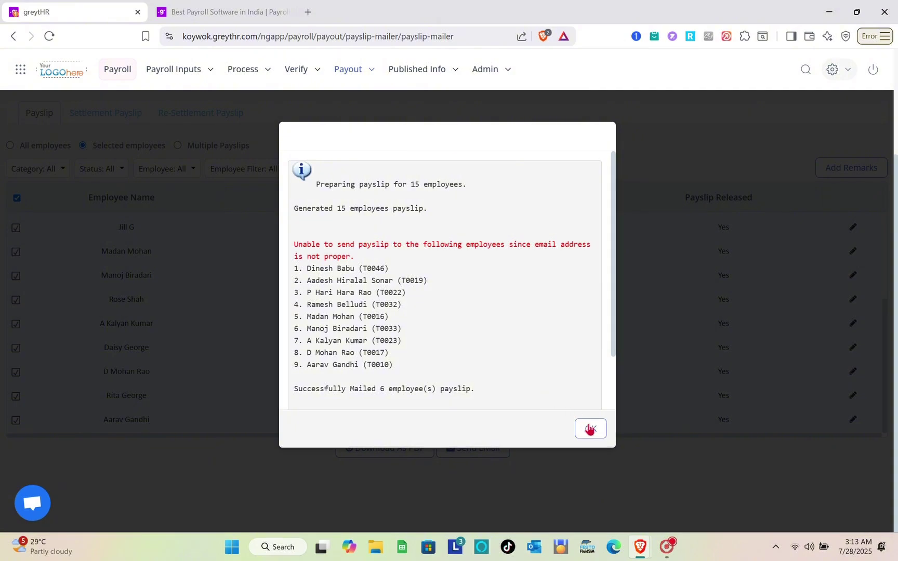
{"action": "left_click", "coordinate": [591, 428]}
{"action": "scroll", "coordinate": [354, 269], "scroll_direction": "up", "scroll_amount": 6}
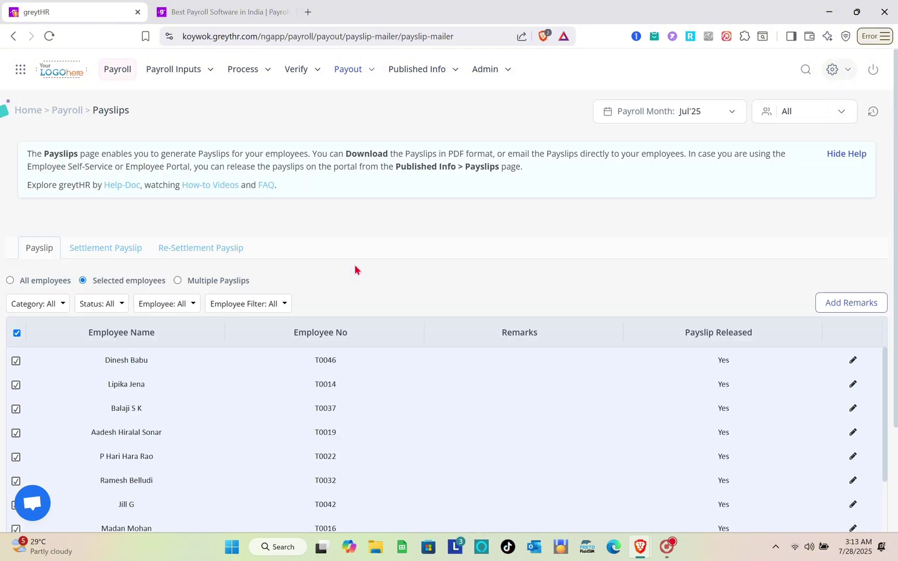
Step: Open the published payslips under Published Info > Payslip
{"action": "left_click", "coordinate": [436, 71]}
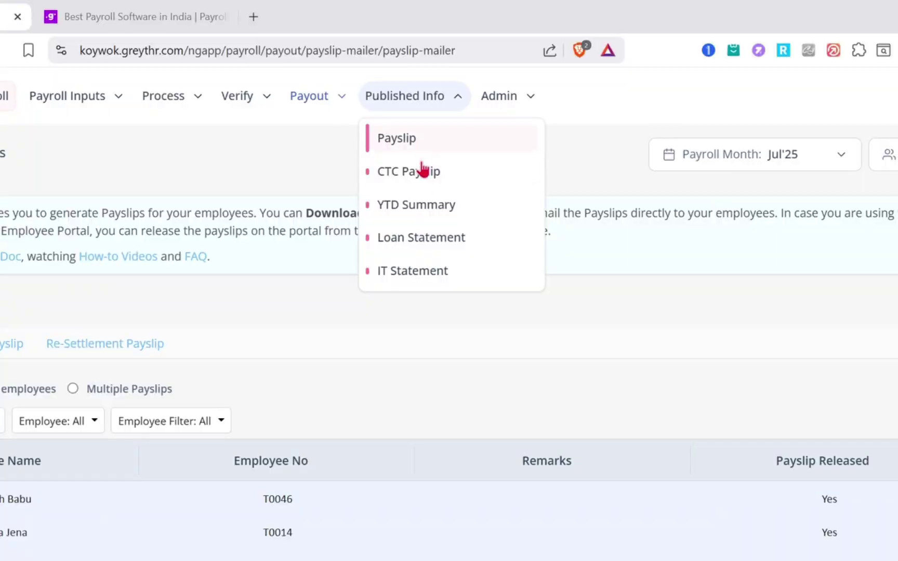
{"action": "left_click", "coordinate": [414, 149]}
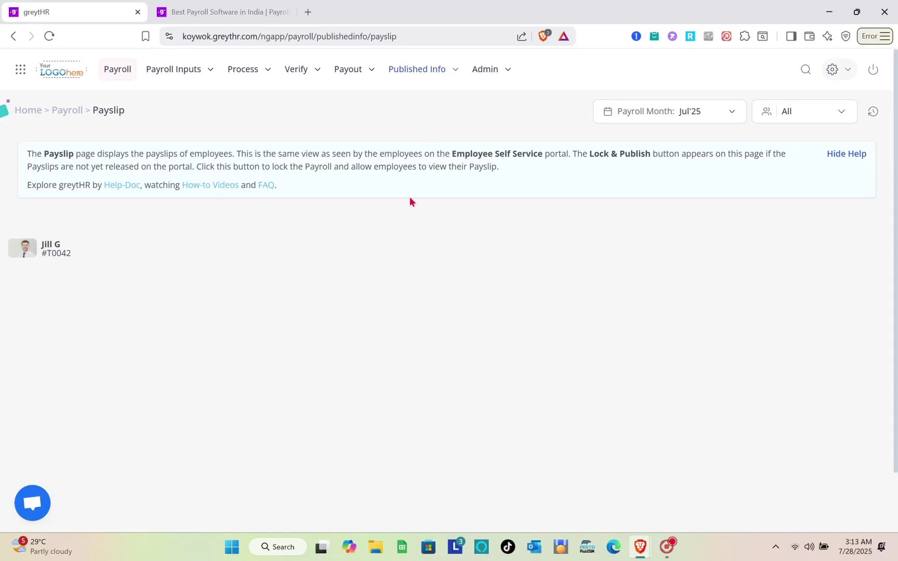
{"action": "scroll", "coordinate": [391, 338], "scroll_direction": "down", "scroll_amount": 3}
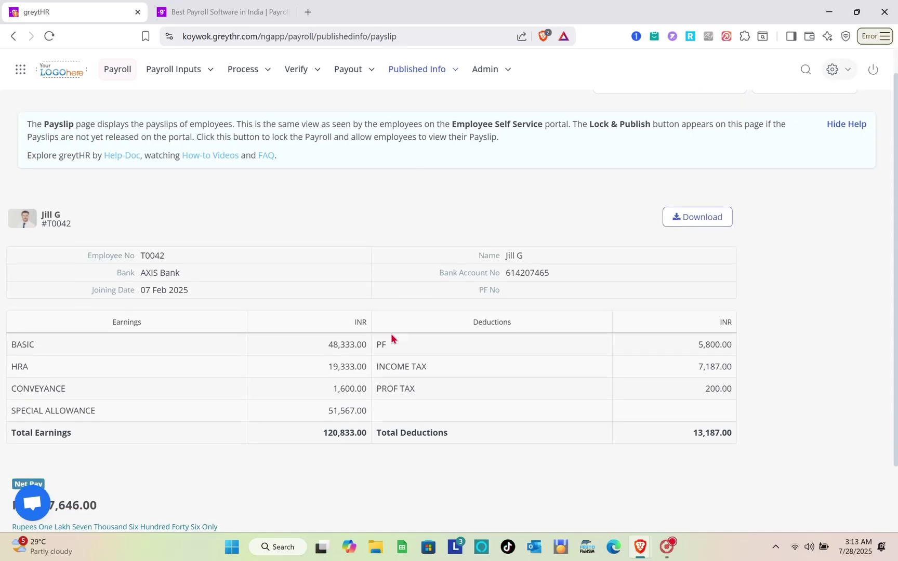
{"action": "scroll", "coordinate": [391, 334], "scroll_direction": "up", "scroll_amount": 2}
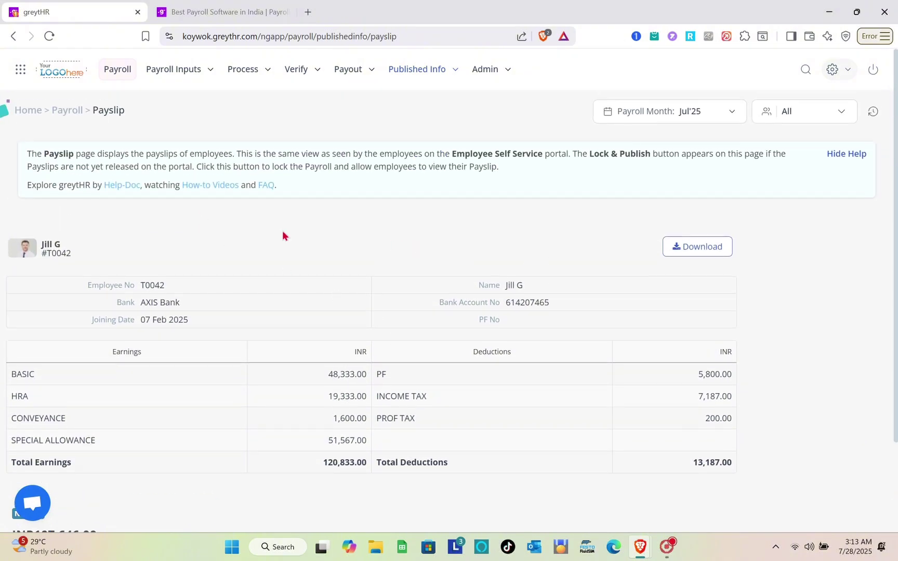
Step: Search 'h' and view that employee's payslip: 125,000.00 earnings, INR 110,988.00 net pay
{"action": "mouse_move", "coordinate": [124, 253]}
{"action": "left_click", "coordinate": [157, 252]}
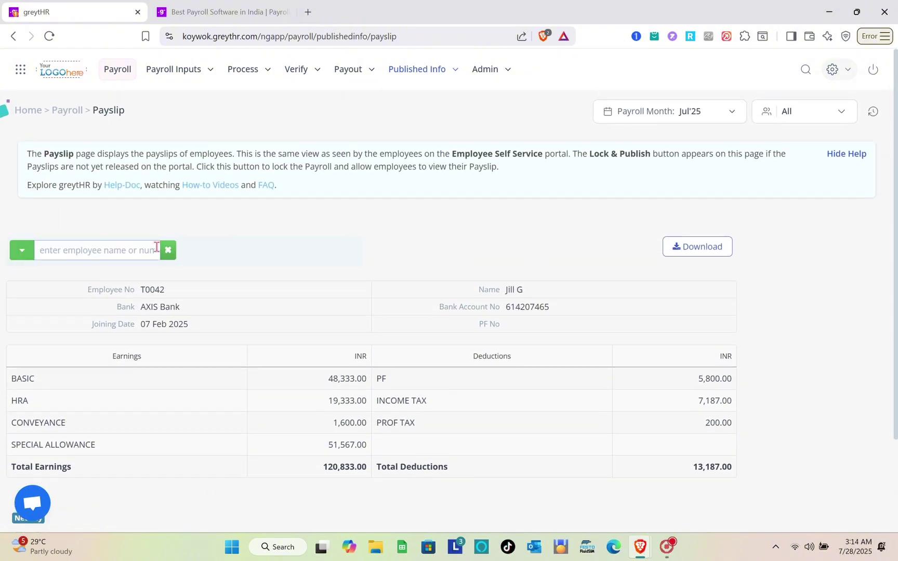
{"action": "type", "text": "h"}
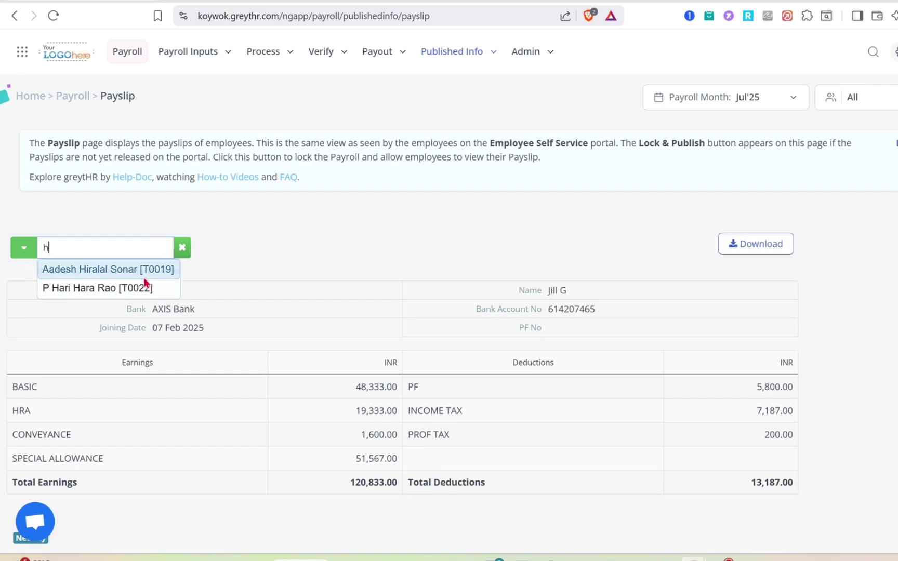
{"action": "left_click", "coordinate": [133, 281]}
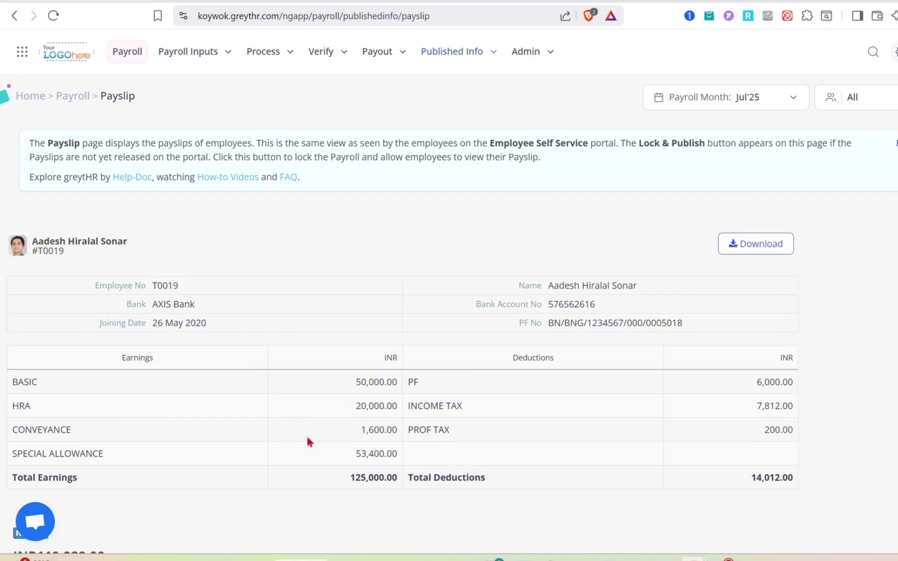
{"action": "scroll", "coordinate": [466, 402], "scroll_direction": "down", "scroll_amount": 3}
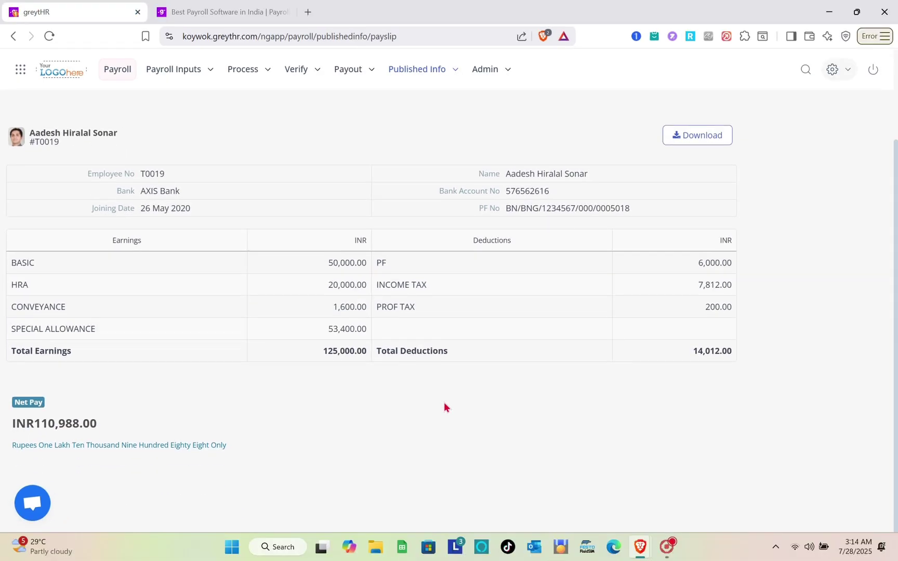
{"action": "scroll", "coordinate": [444, 403], "scroll_direction": "up", "scroll_amount": 2}
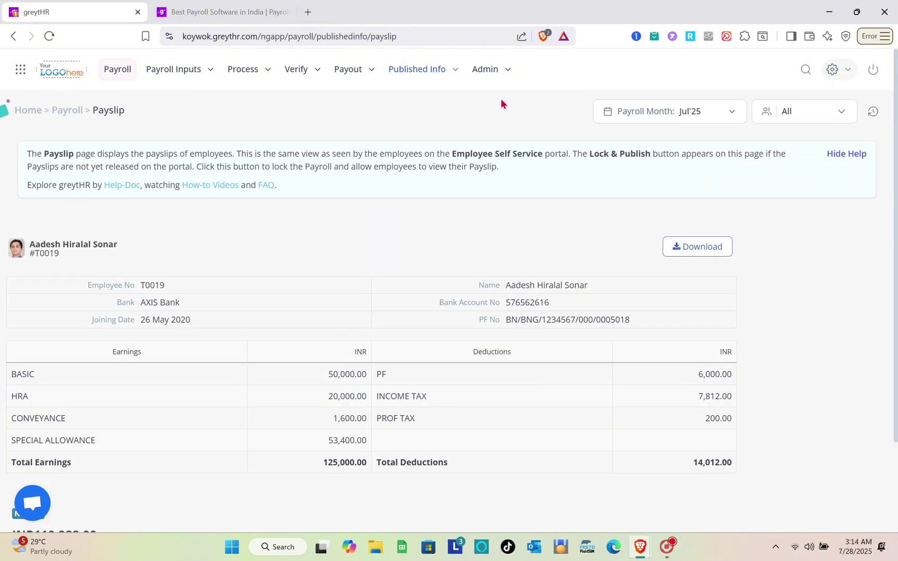
{"action": "left_click", "coordinate": [496, 71]}
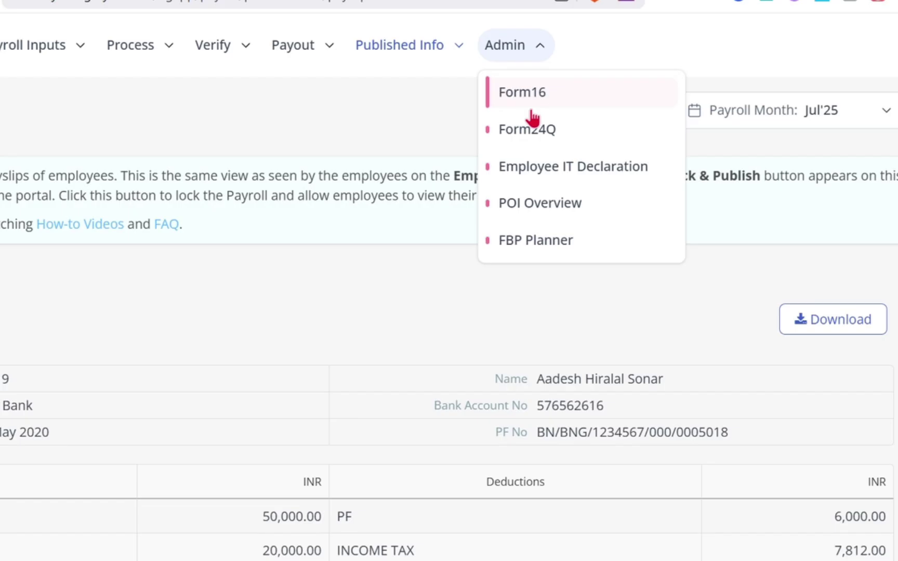
{"action": "left_click", "coordinate": [430, 124]}
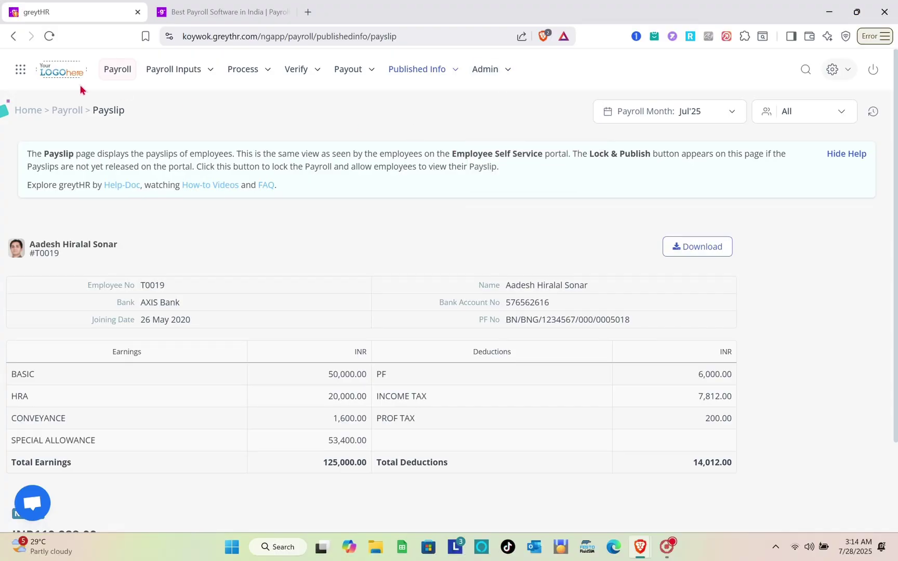
Step: Return to the Homepage and open the Update Payroll Data Salary page for Jul'25
{"action": "left_click", "coordinate": [21, 69]}
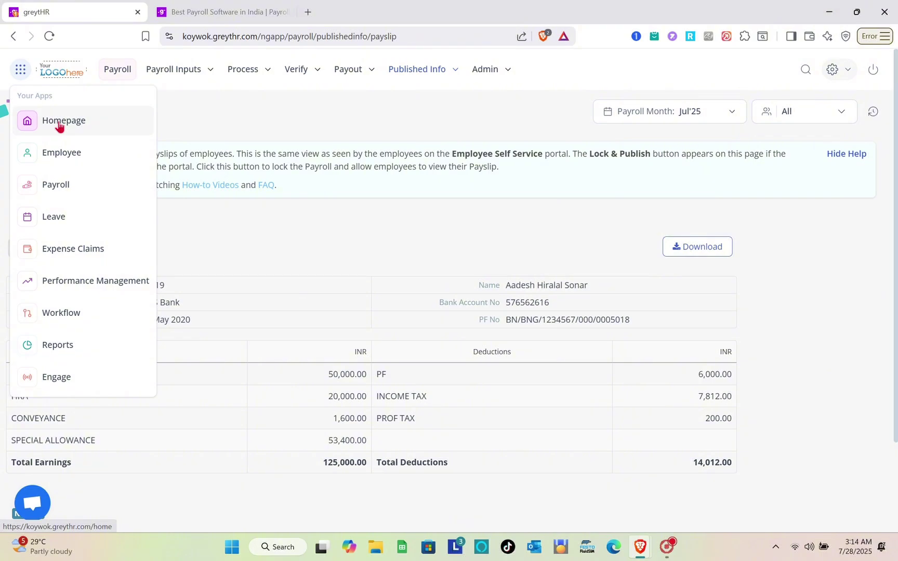
{"action": "left_click", "coordinate": [59, 123]}
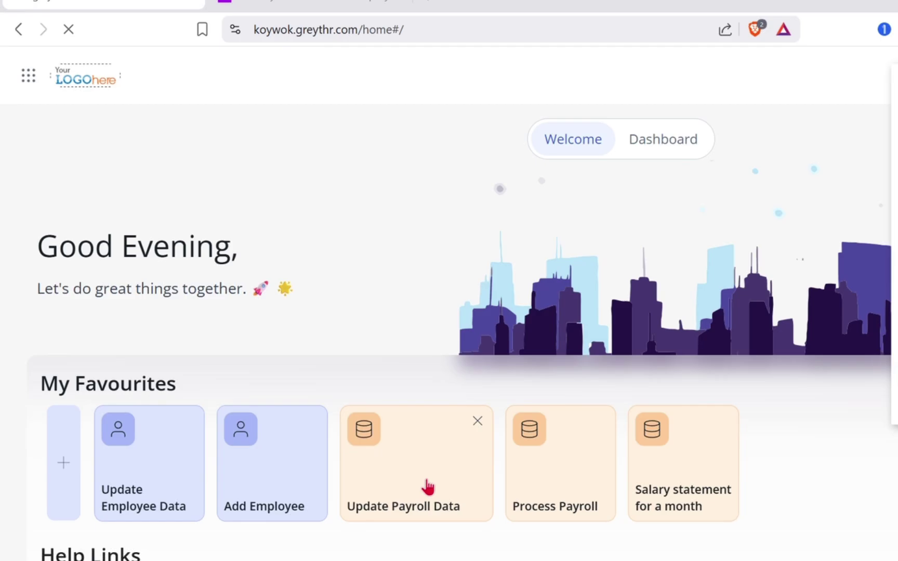
{"action": "left_click", "coordinate": [427, 486]}
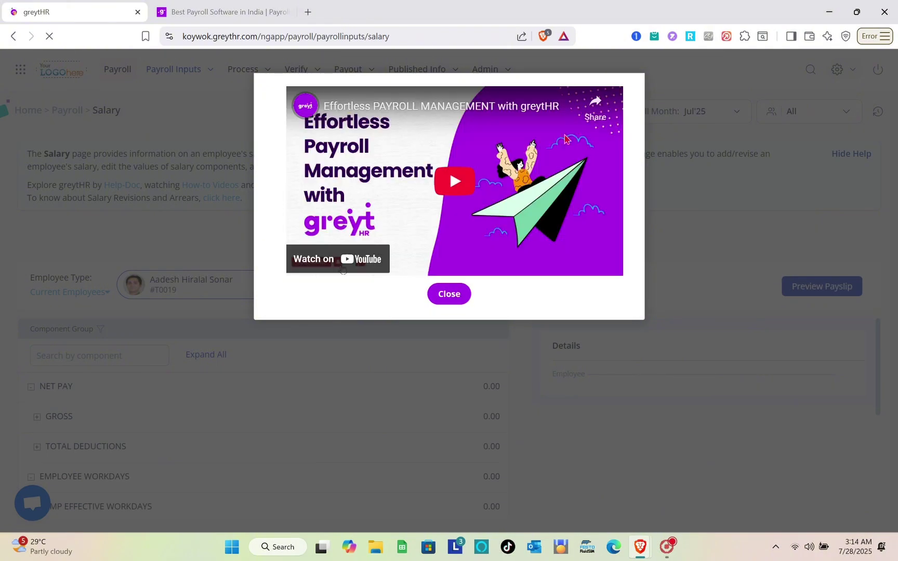
Step: Close the payroll intro video and the getting-started checklist
{"action": "left_click", "coordinate": [449, 294]}
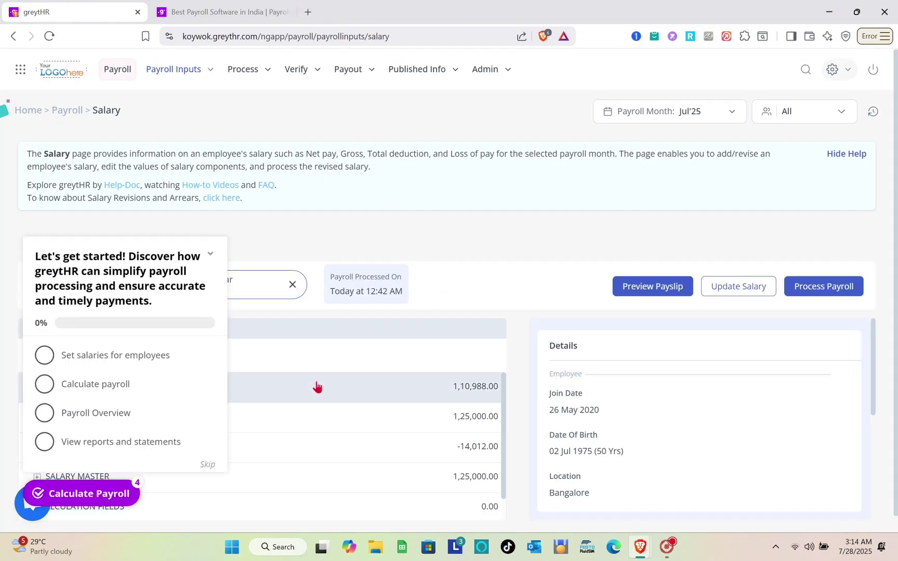
{"action": "scroll", "coordinate": [317, 387], "scroll_direction": "down", "scroll_amount": 3}
{"action": "left_click", "coordinate": [469, 229]}
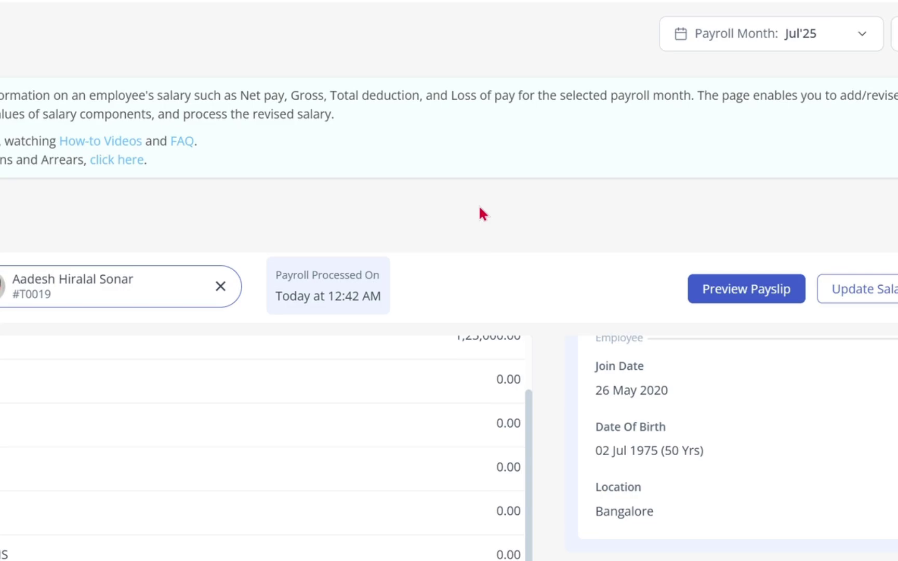
Step: Review the employee's Jul 2024 salary revision: ₹1,25,000 monthly, ₹15,00,000 annual CTC
{"action": "left_click", "coordinate": [857, 289]}
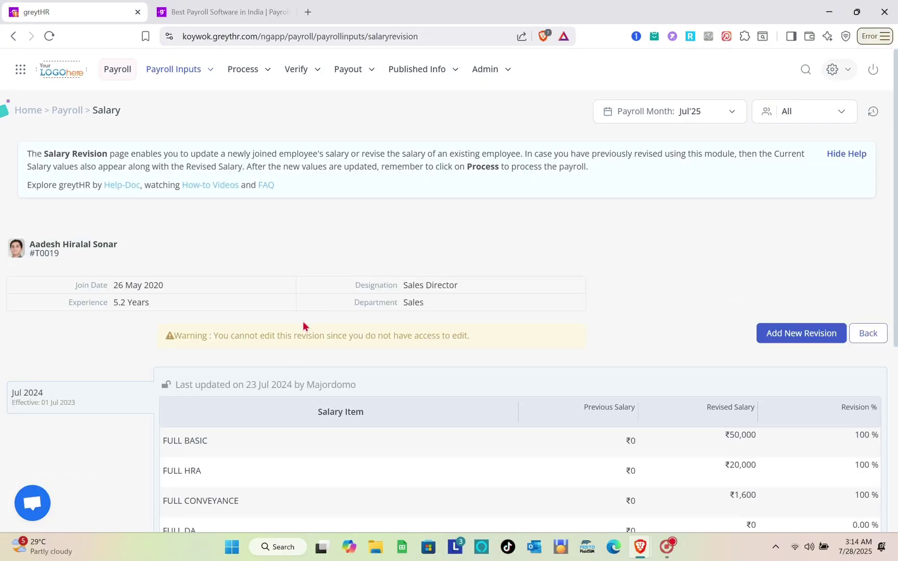
{"action": "scroll", "coordinate": [294, 354], "scroll_direction": "down", "scroll_amount": 4}
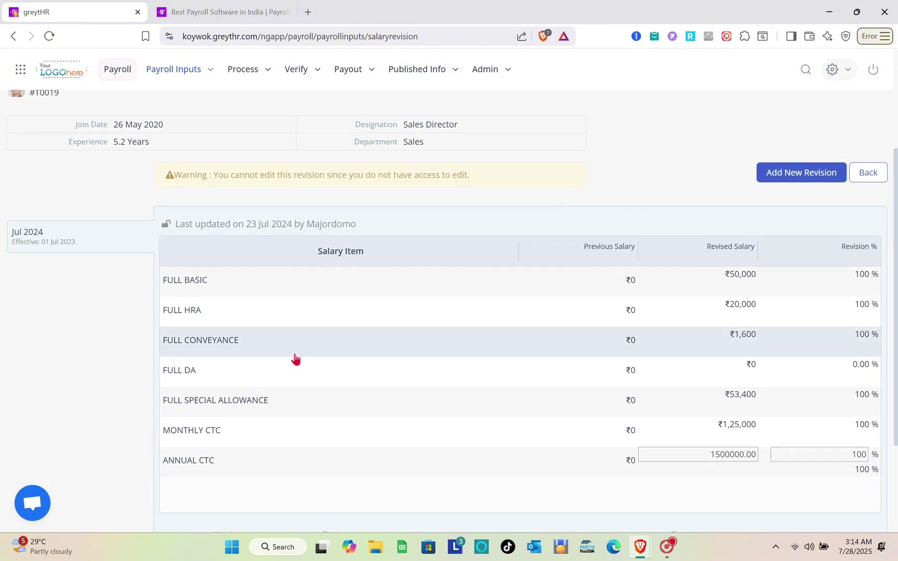
{"action": "scroll", "coordinate": [294, 359], "scroll_direction": "down", "scroll_amount": 1}
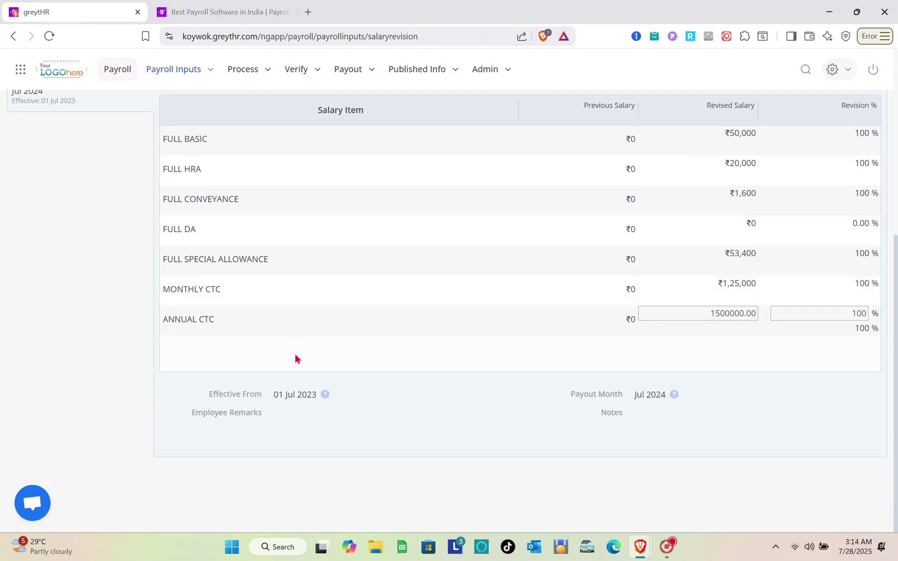
{"action": "scroll", "coordinate": [295, 353], "scroll_direction": "up", "scroll_amount": 2}
{"action": "scroll", "coordinate": [295, 358], "scroll_direction": "up", "scroll_amount": 1}
{"action": "scroll", "coordinate": [294, 359], "scroll_direction": "up", "scroll_amount": 3}
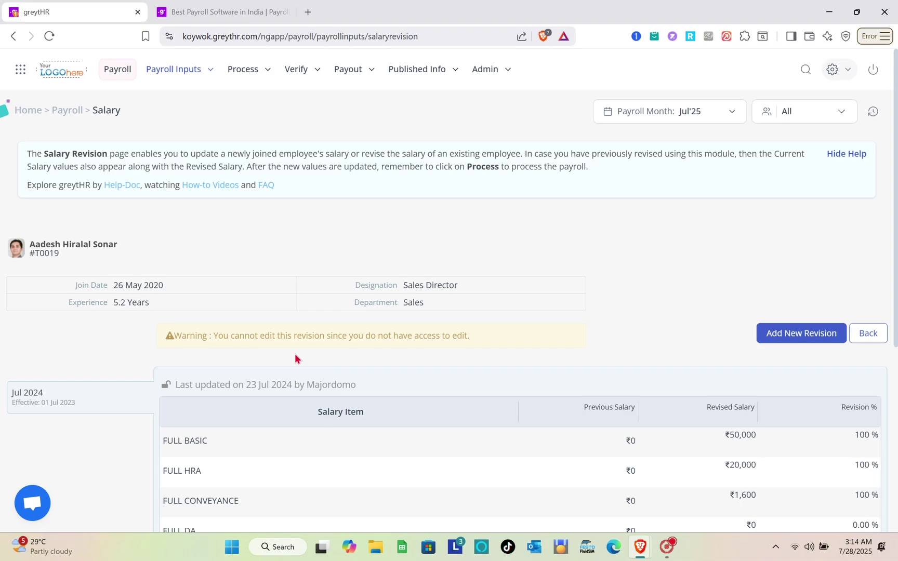
Step: Preview the July 2025 payslip: 125000 earnings, 14012 deductions, 110988 net pay
{"action": "left_click", "coordinate": [867, 333]}
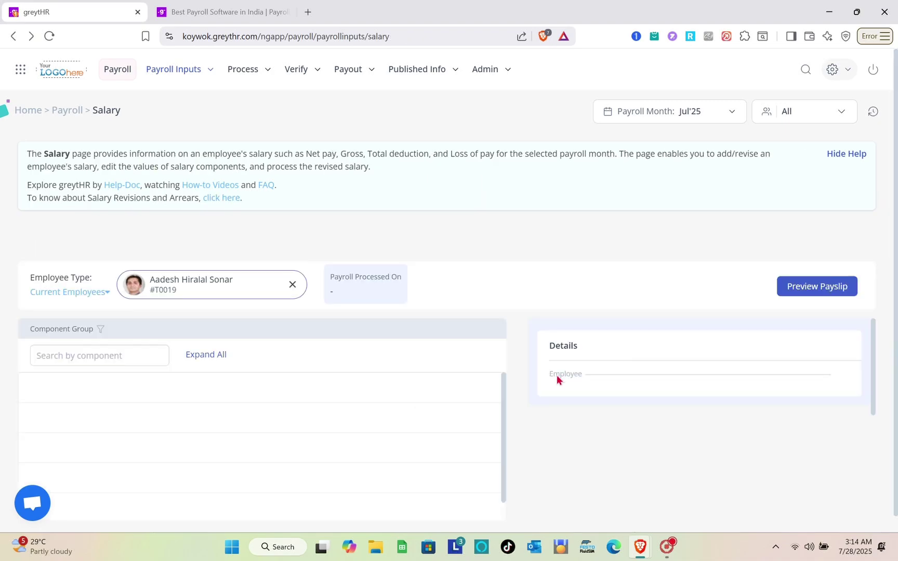
{"action": "scroll", "coordinate": [592, 390], "scroll_direction": "down", "scroll_amount": 2}
{"action": "scroll", "coordinate": [603, 395], "scroll_direction": "down", "scroll_amount": 5}
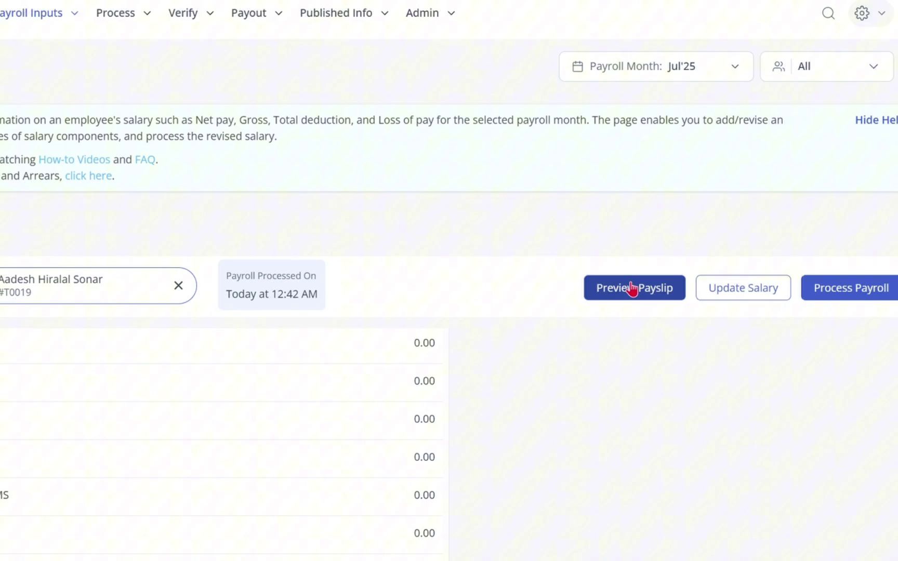
{"action": "left_click", "coordinate": [632, 289]}
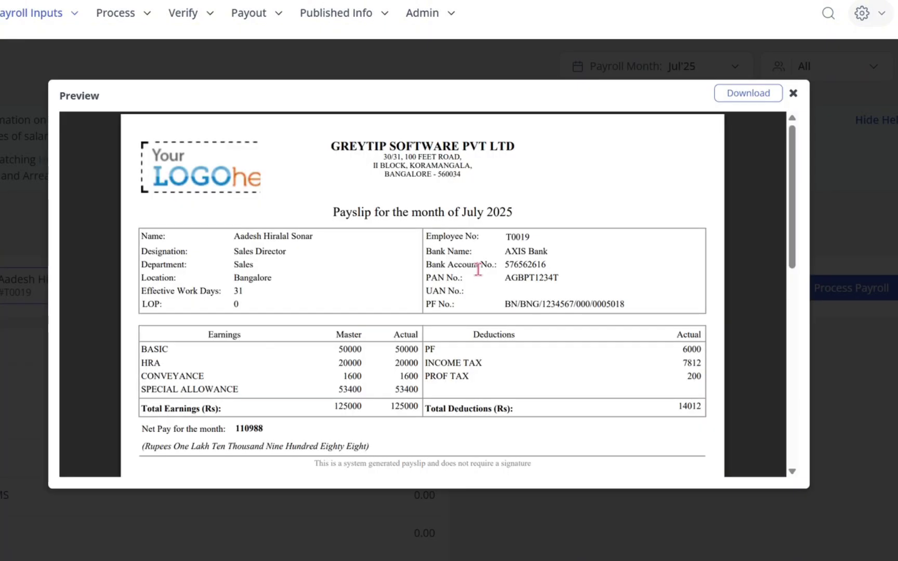
{"action": "scroll", "coordinate": [478, 269], "scroll_direction": "down", "scroll_amount": 3}
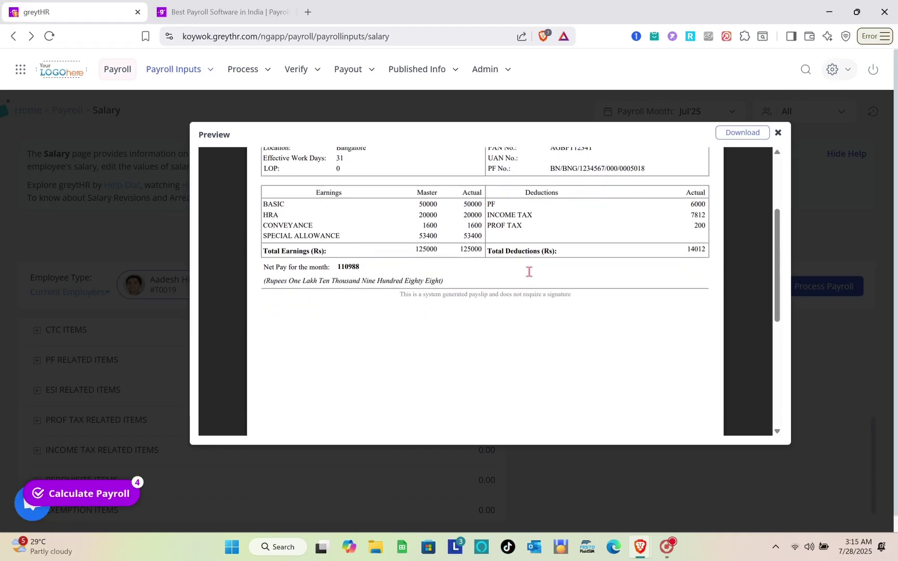
{"action": "scroll", "coordinate": [529, 271], "scroll_direction": "up", "scroll_amount": 3}
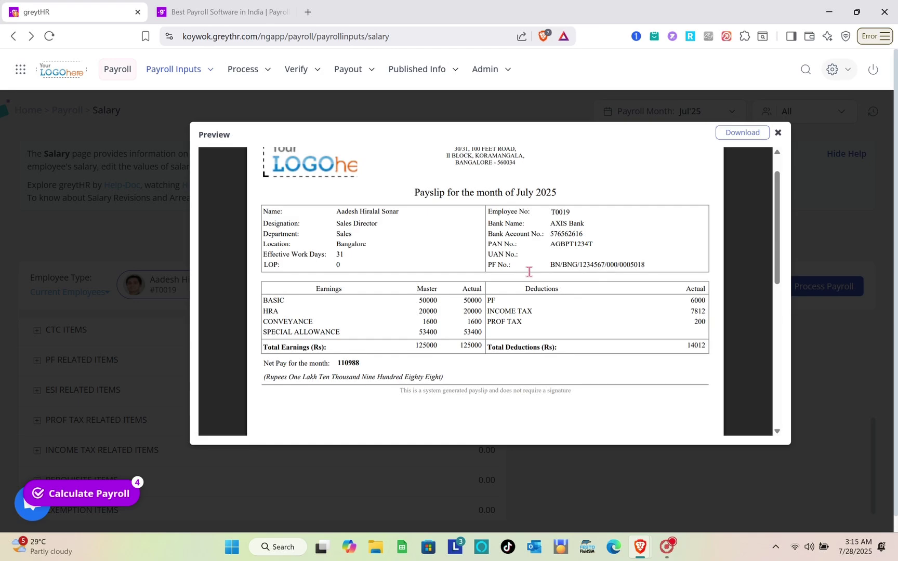
Step: Close the payslip preview and reprocess payroll for this employee
{"action": "left_click", "coordinate": [778, 134]}
{"action": "left_click", "coordinate": [827, 289]}
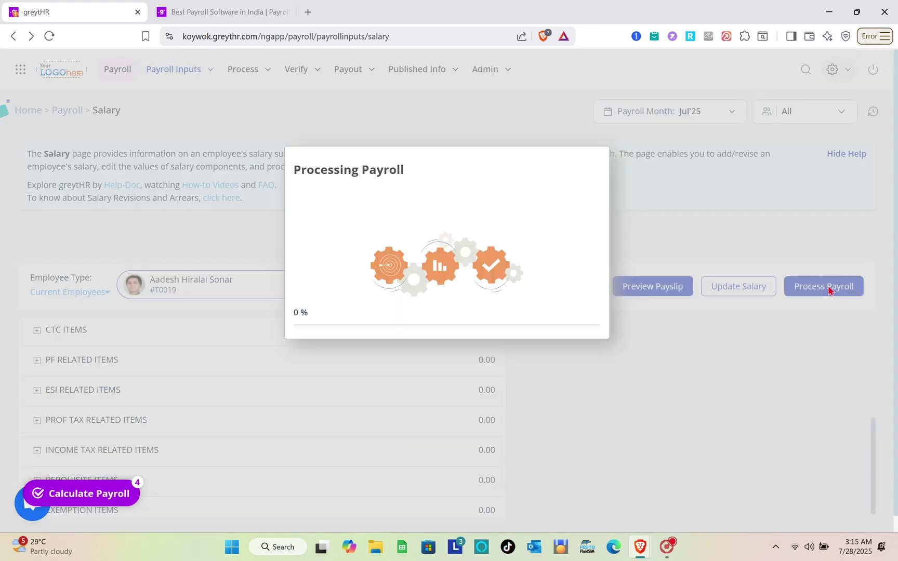